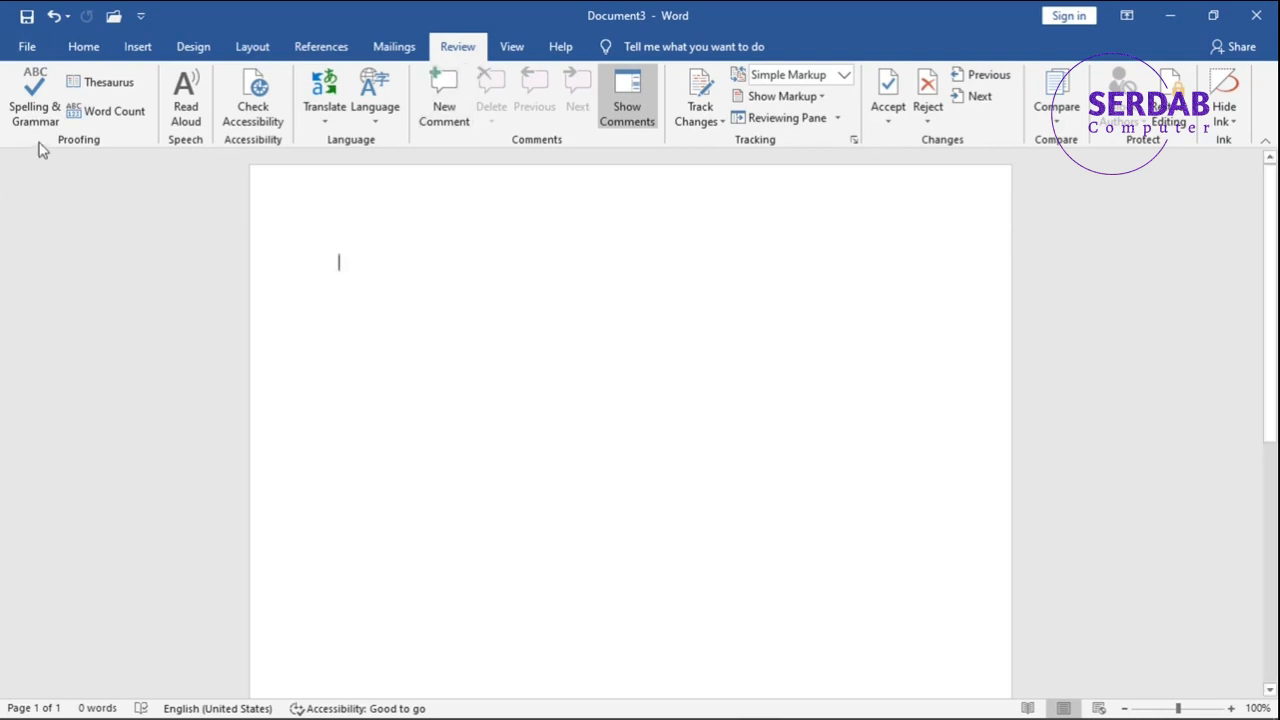
Run a spelling and grammar check on the empty document and dismiss the completion notice.
click(36, 110)
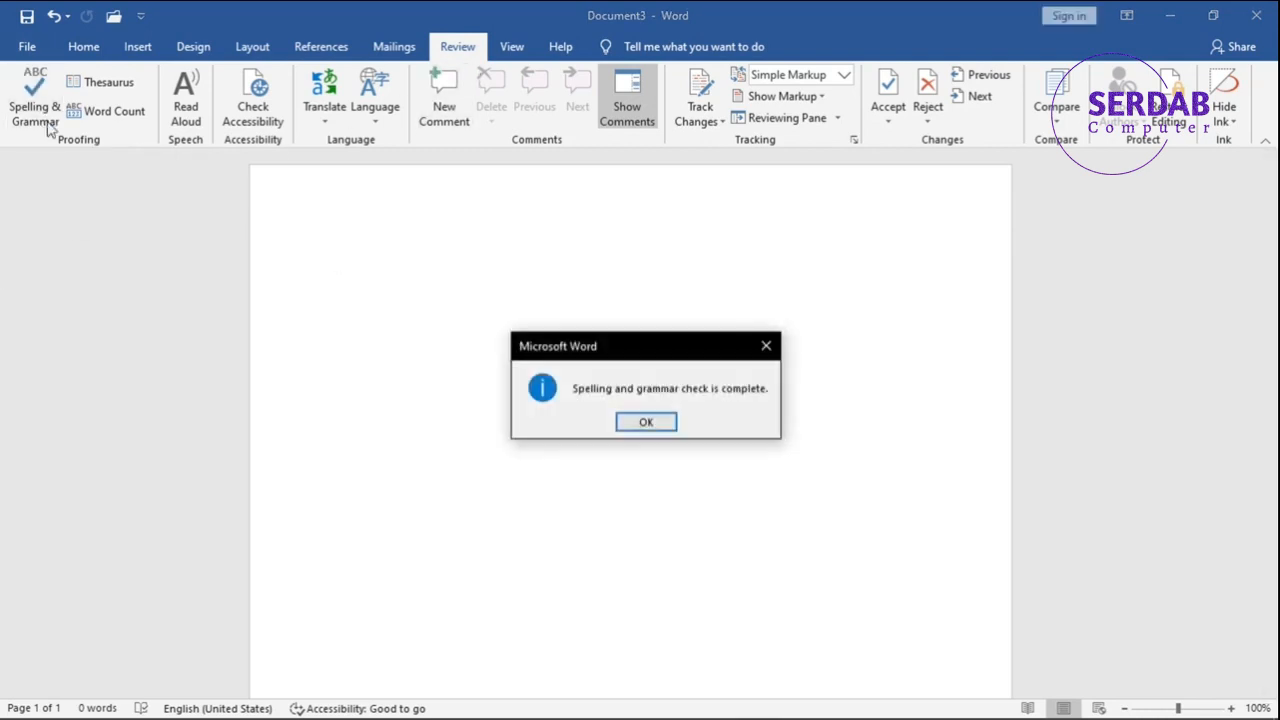
click(650, 424)
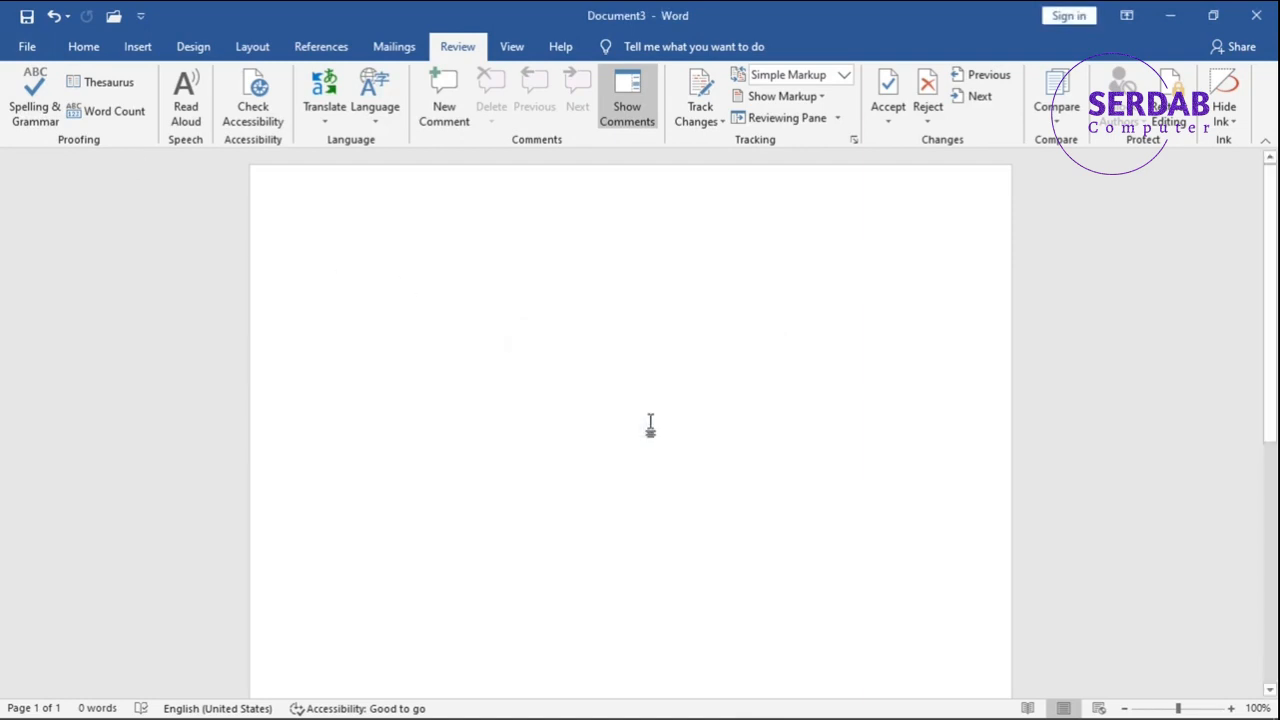
Type the misspelled word "Caar" and correct it to "Car" with the spelling and grammar check.
text(Caar)
key(Return)
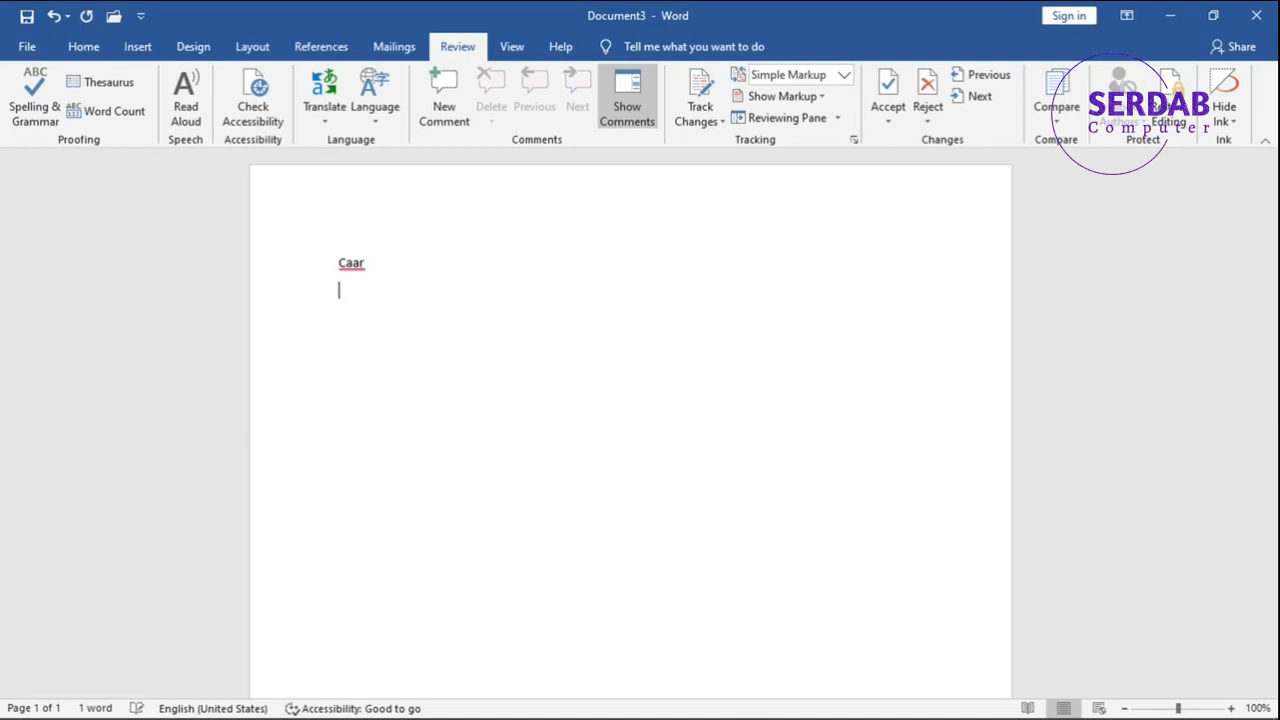
click(36, 107)
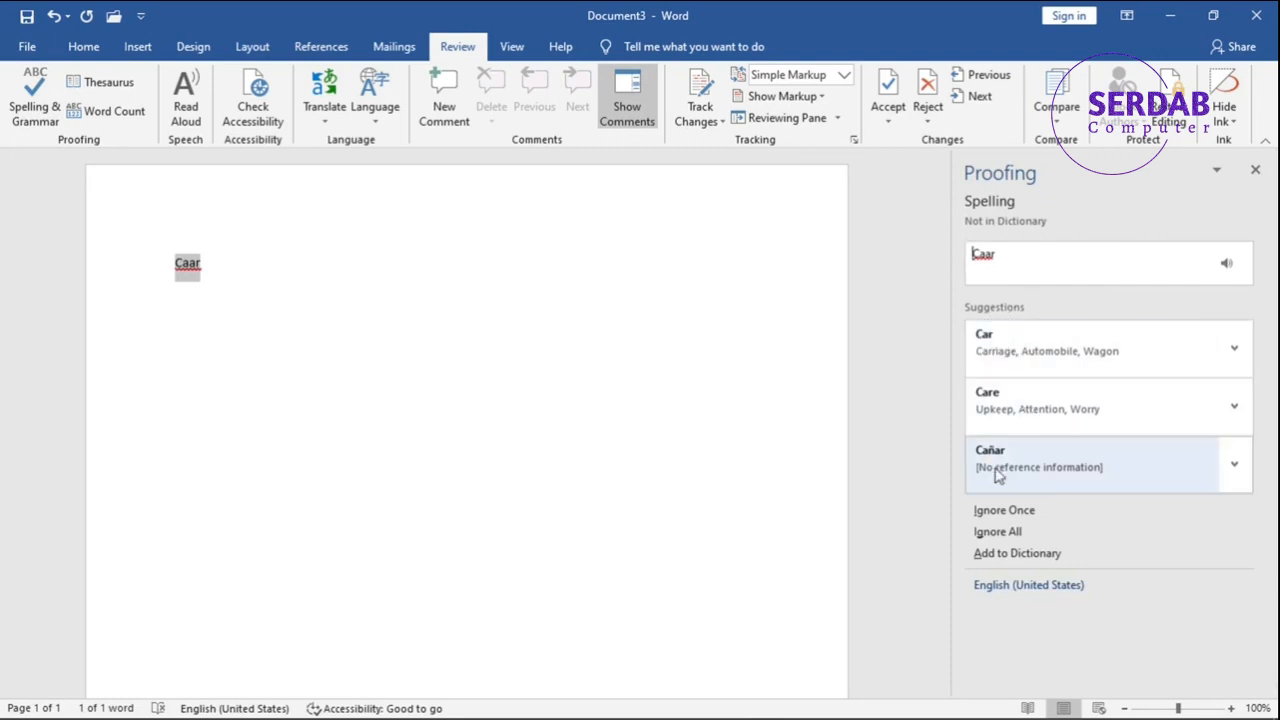
click(1018, 346)
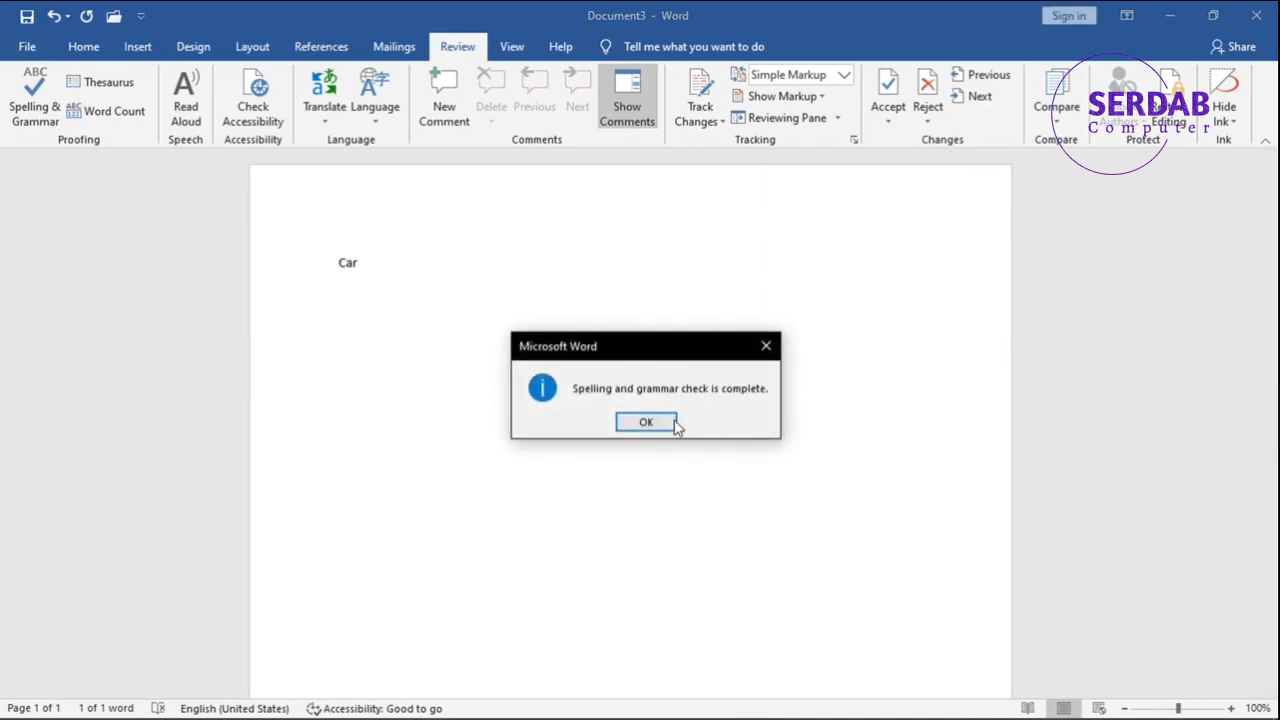
click(670, 427)
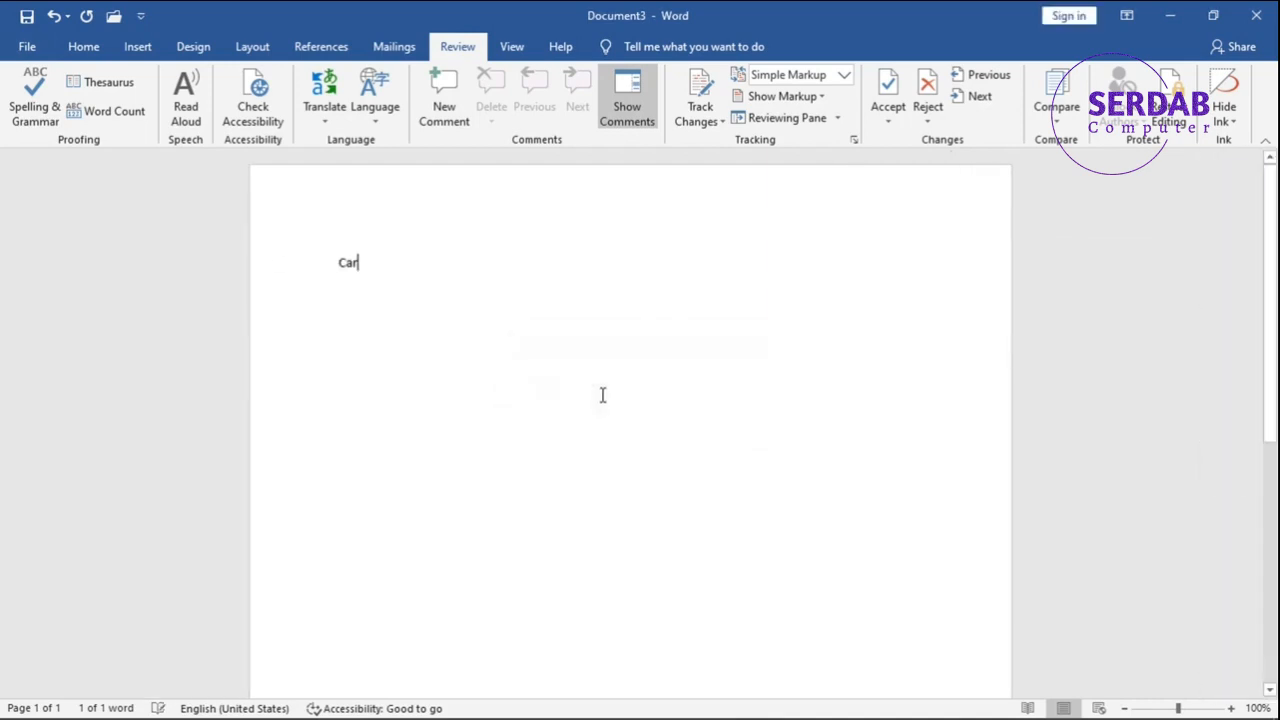
Rerun the spelling check, dismiss the notice, and undo the last correction.
click(14, 120)
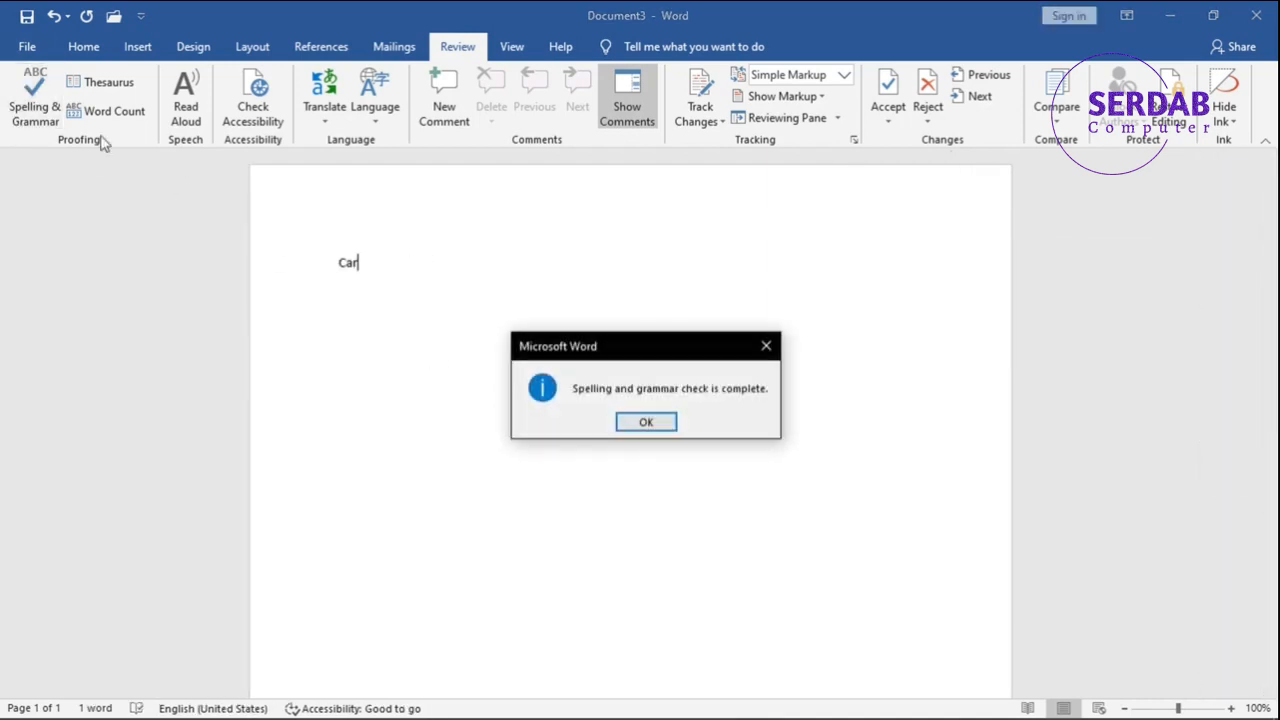
click(643, 430)
key(ctrl+z)
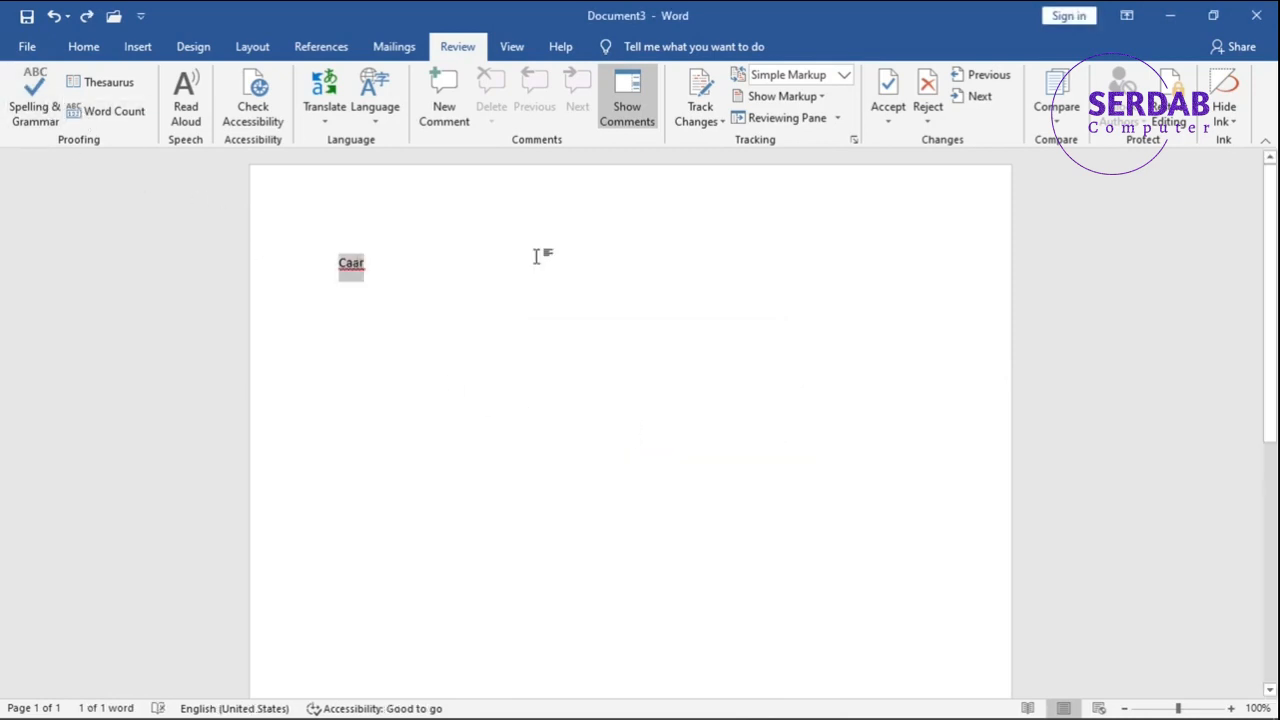
Replace all text with the sentence "Car is a beautifl machine,, and vehavil.".
click(429, 264)
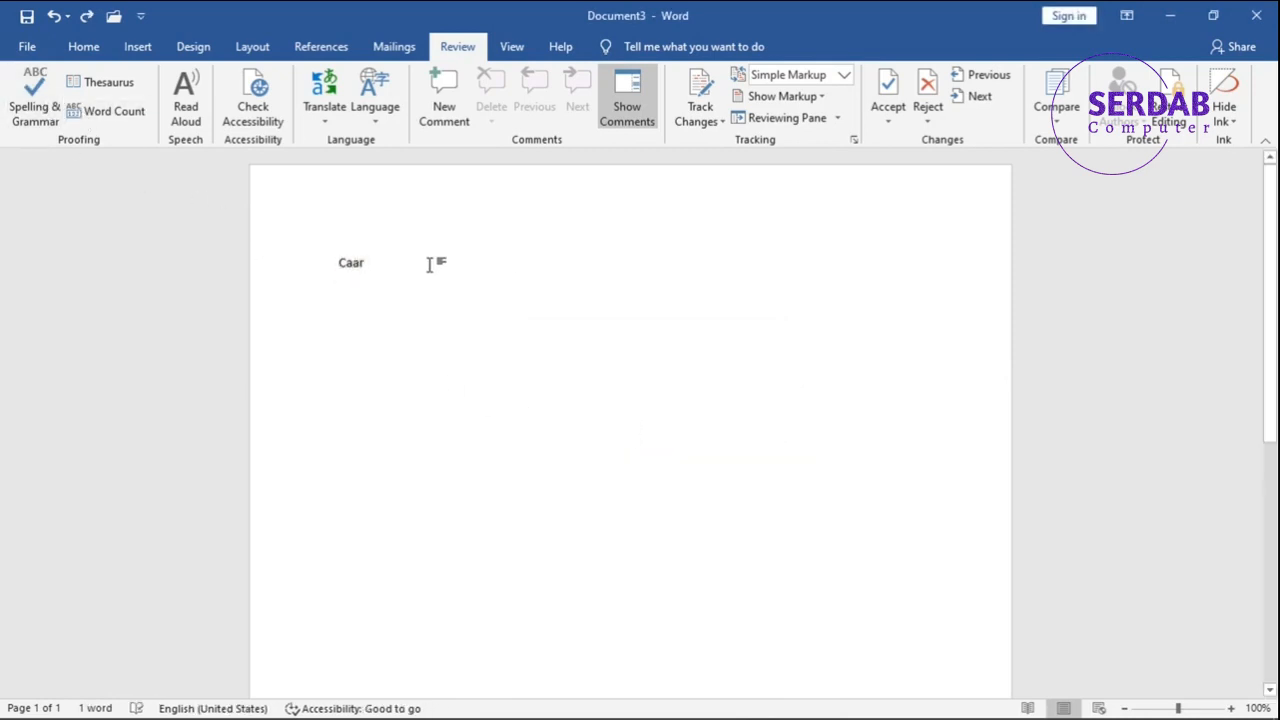
key(ctrl+a)
text(Car is )
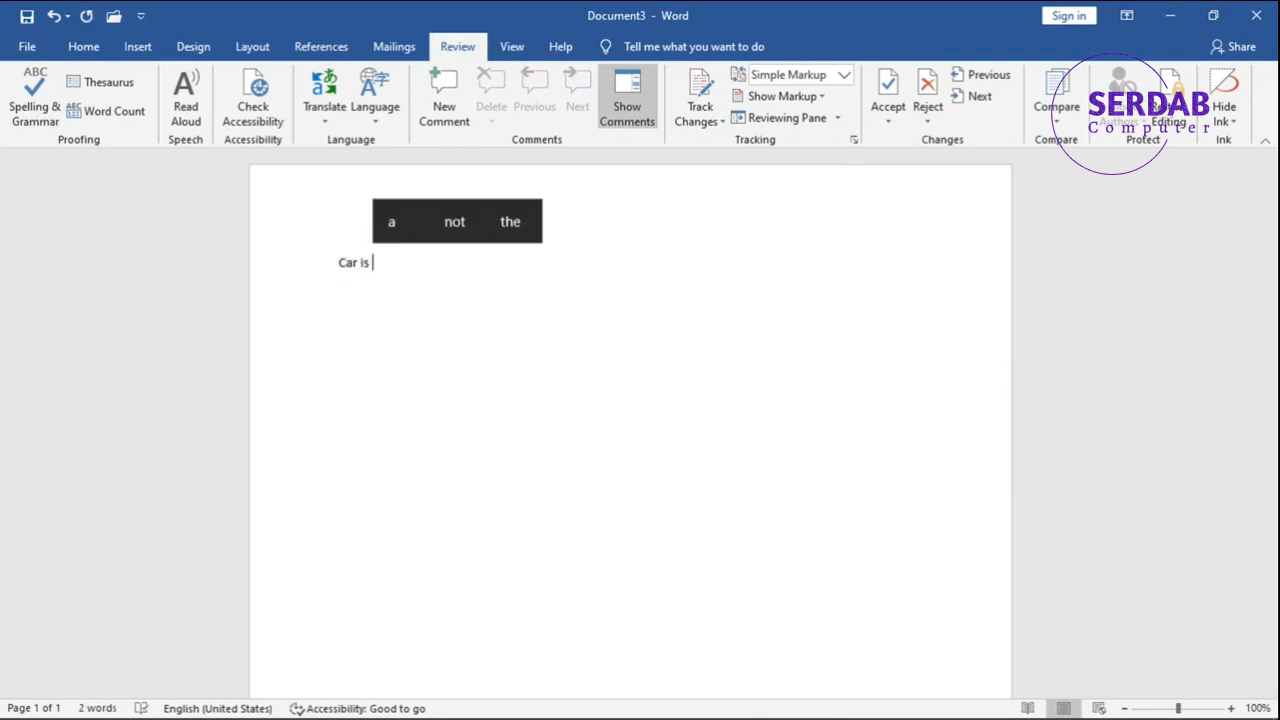
text(a beautifl c)
key(BackSpace)
text(machine)
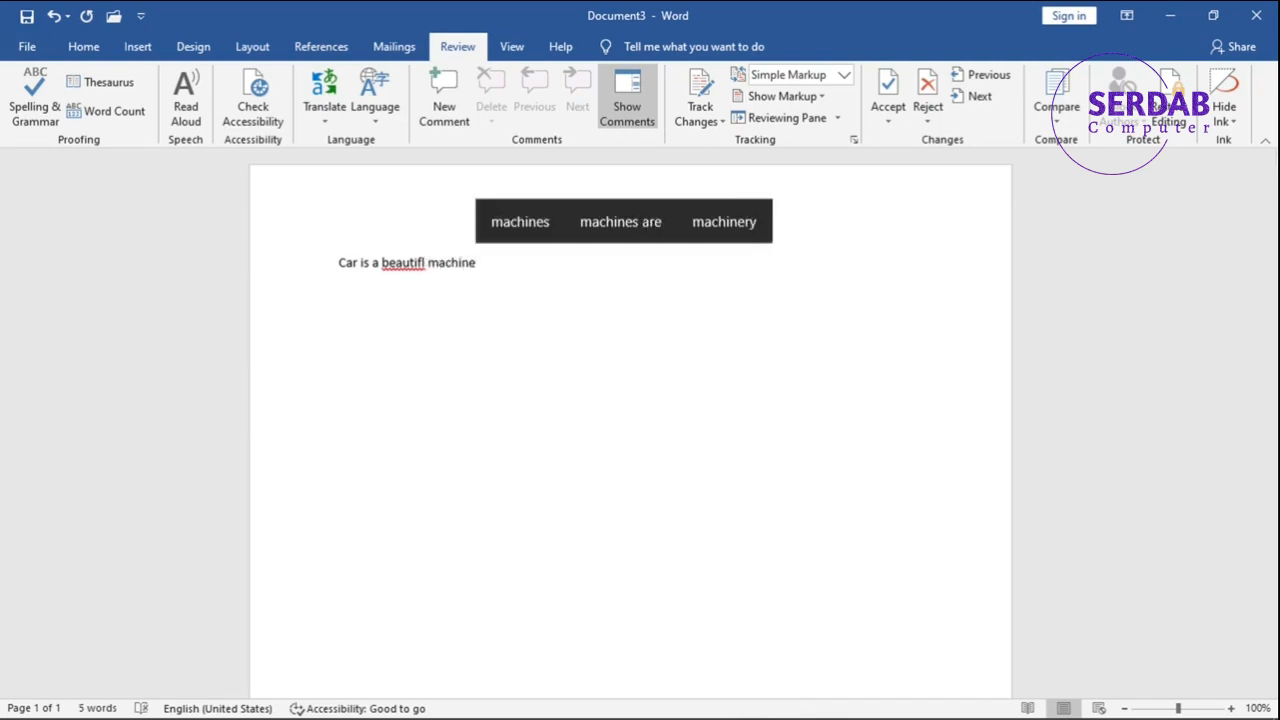
text(,, and)
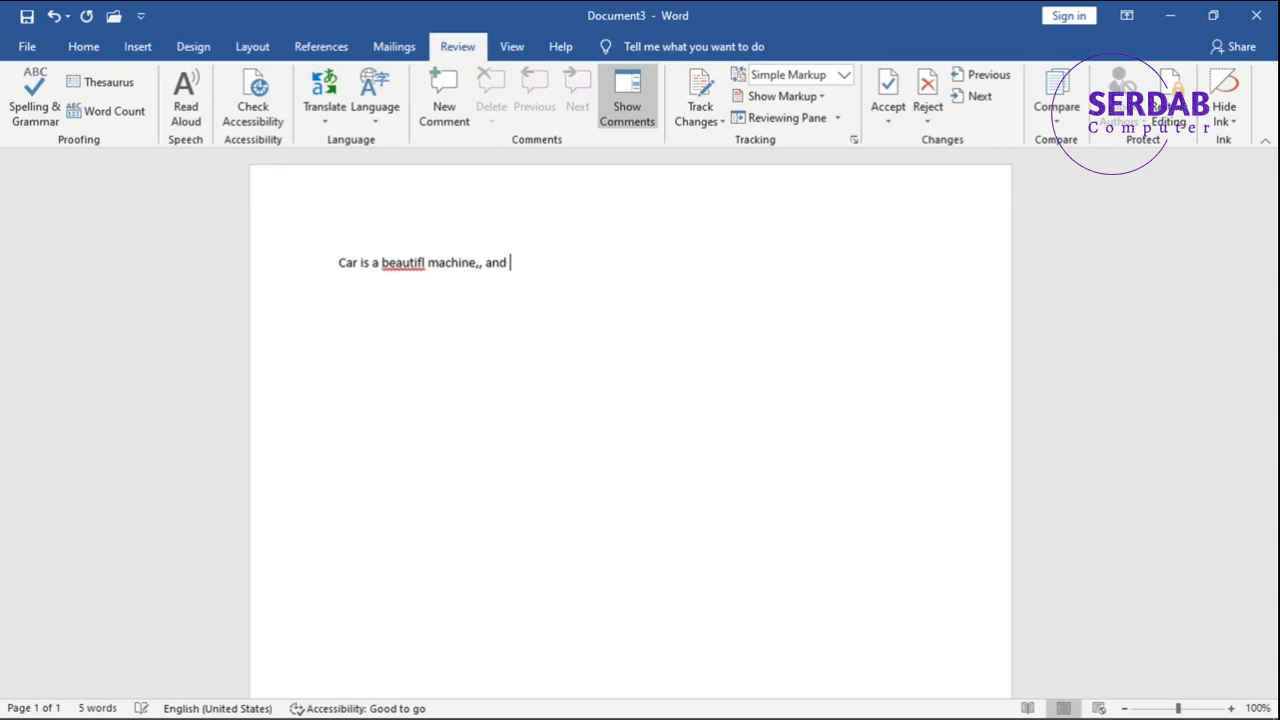
text( vehavil.)
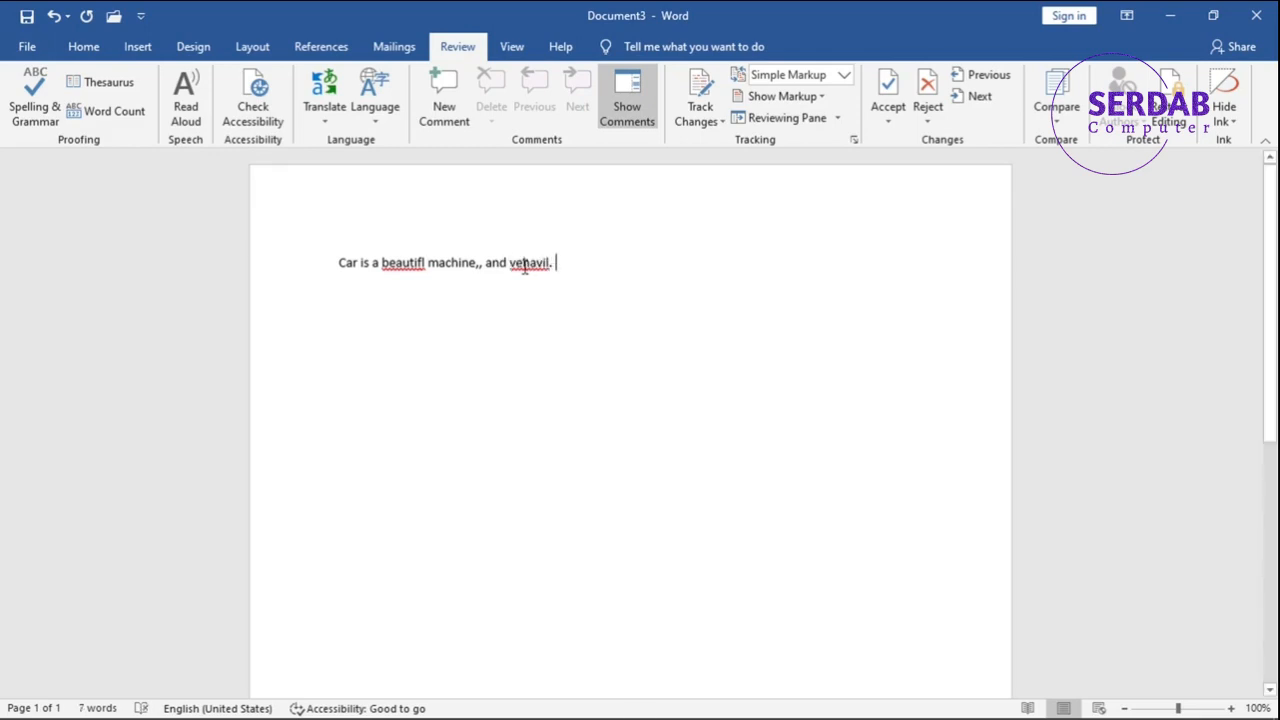
Replace the misspelled word "vehavil" with "vehicle".
right_click(525, 266)
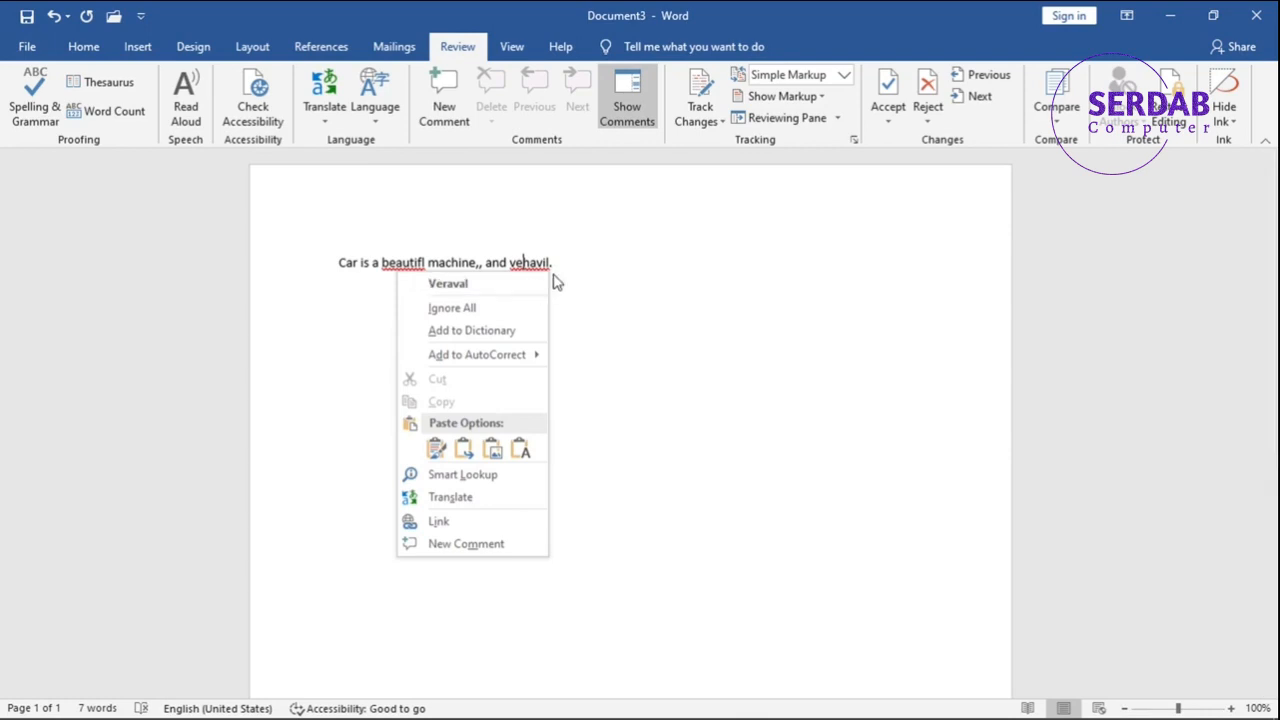
click(534, 261)
double_click(534, 261)
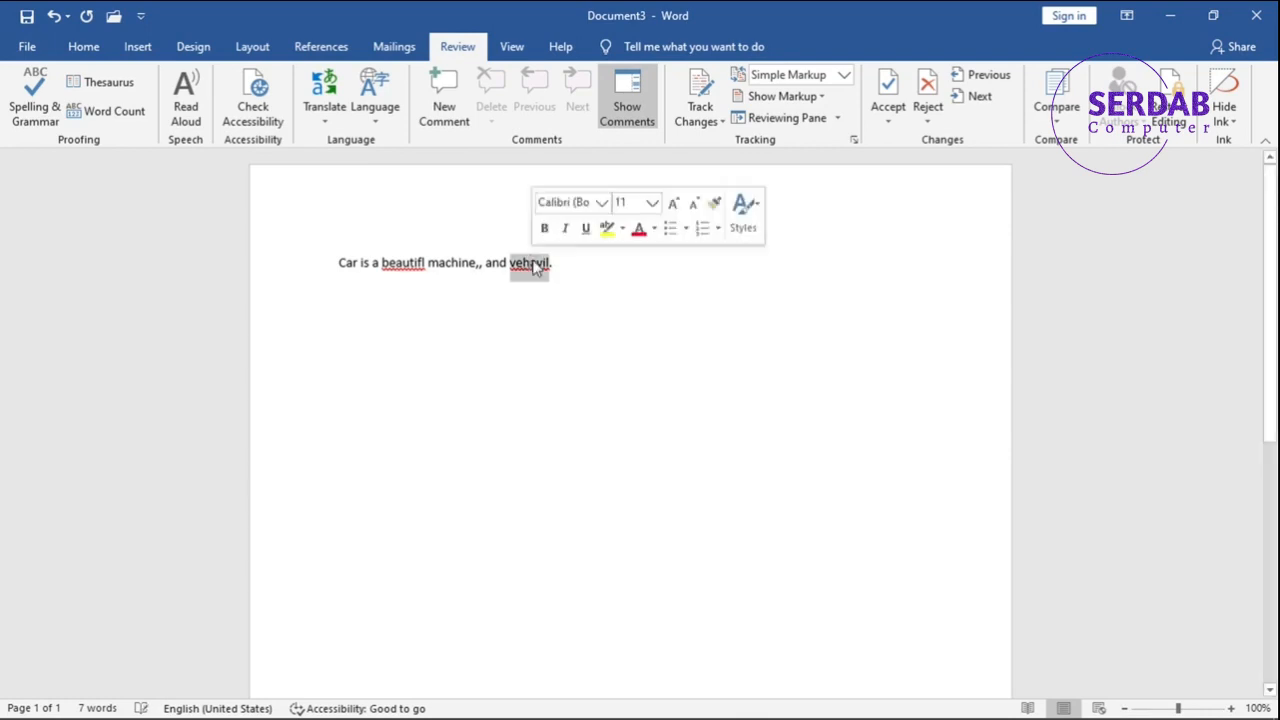
text(vah)
text(icle)
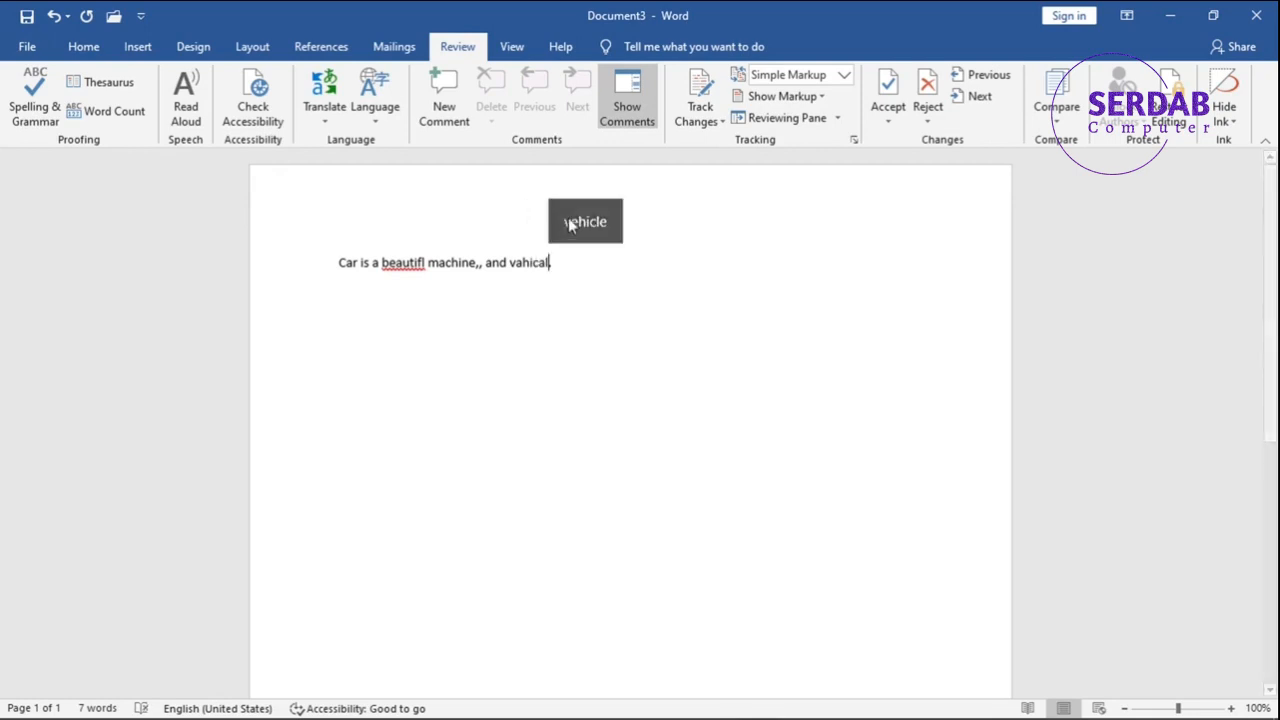
Run the spelling and grammar check, changing "beautifl" to "beautiful" and removing the redundant comma after "machine".
click(309, 279)
click(448, 281)
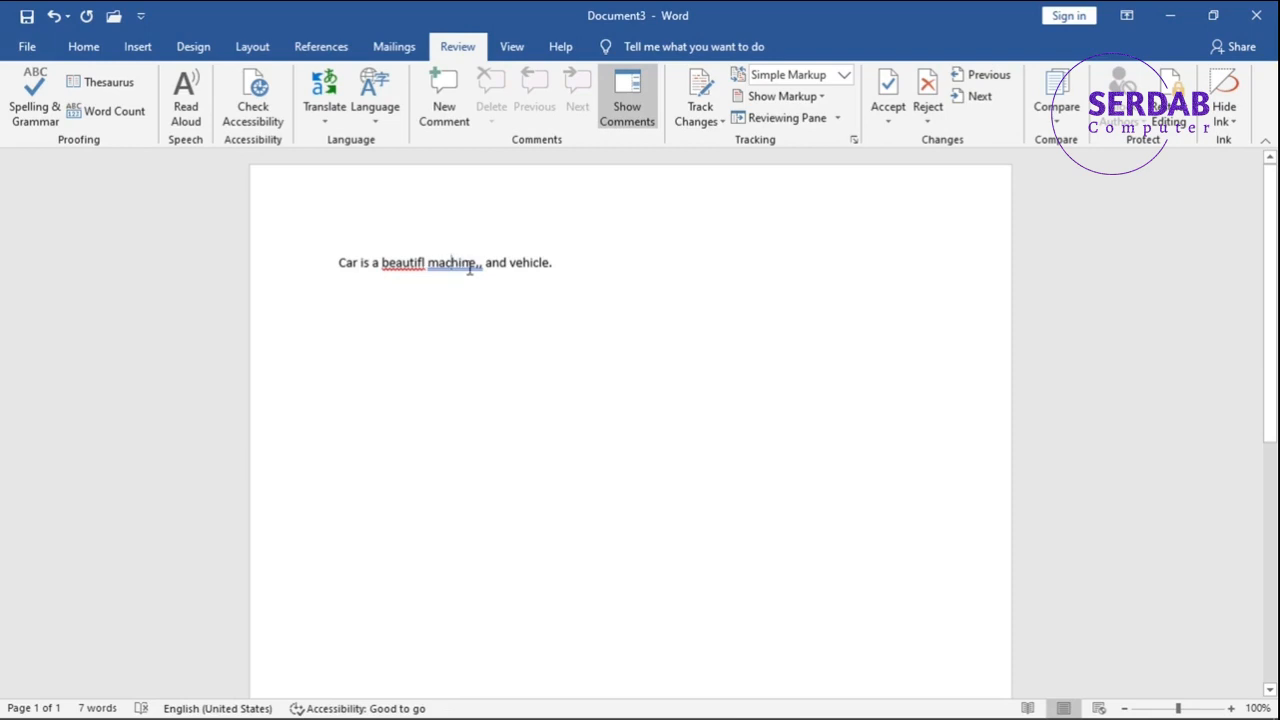
click(48, 116)
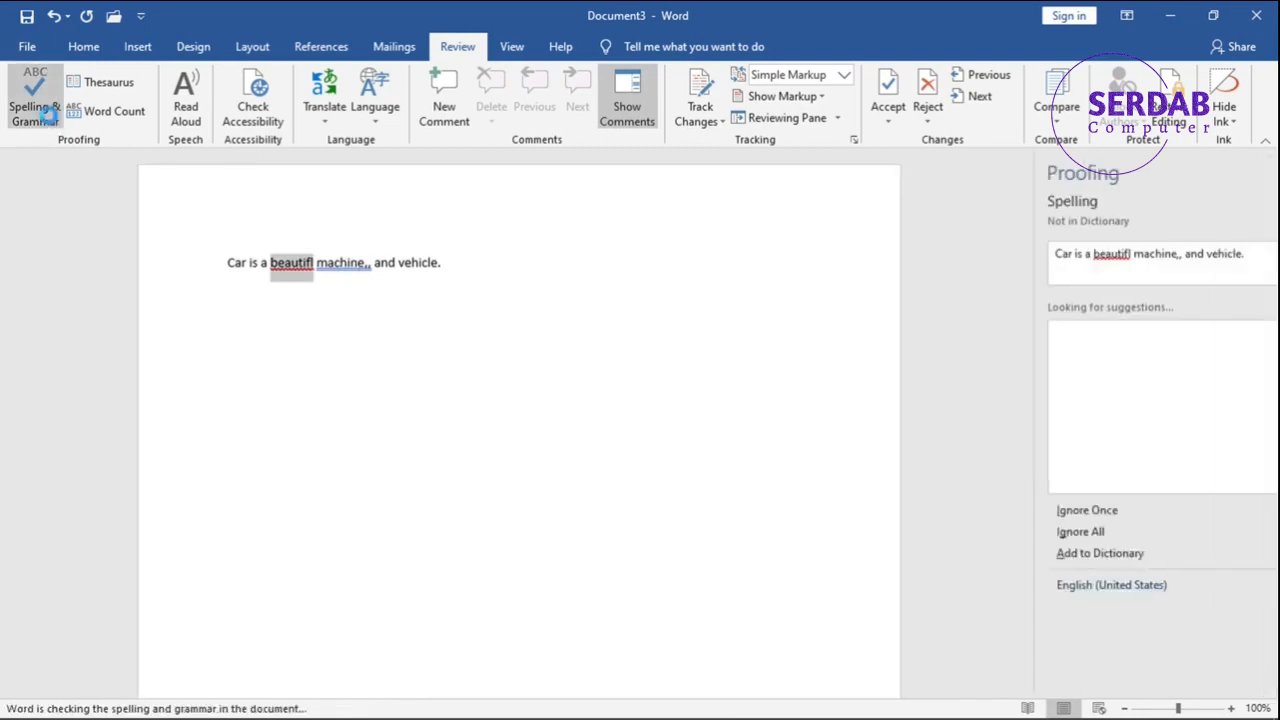
click(990, 360)
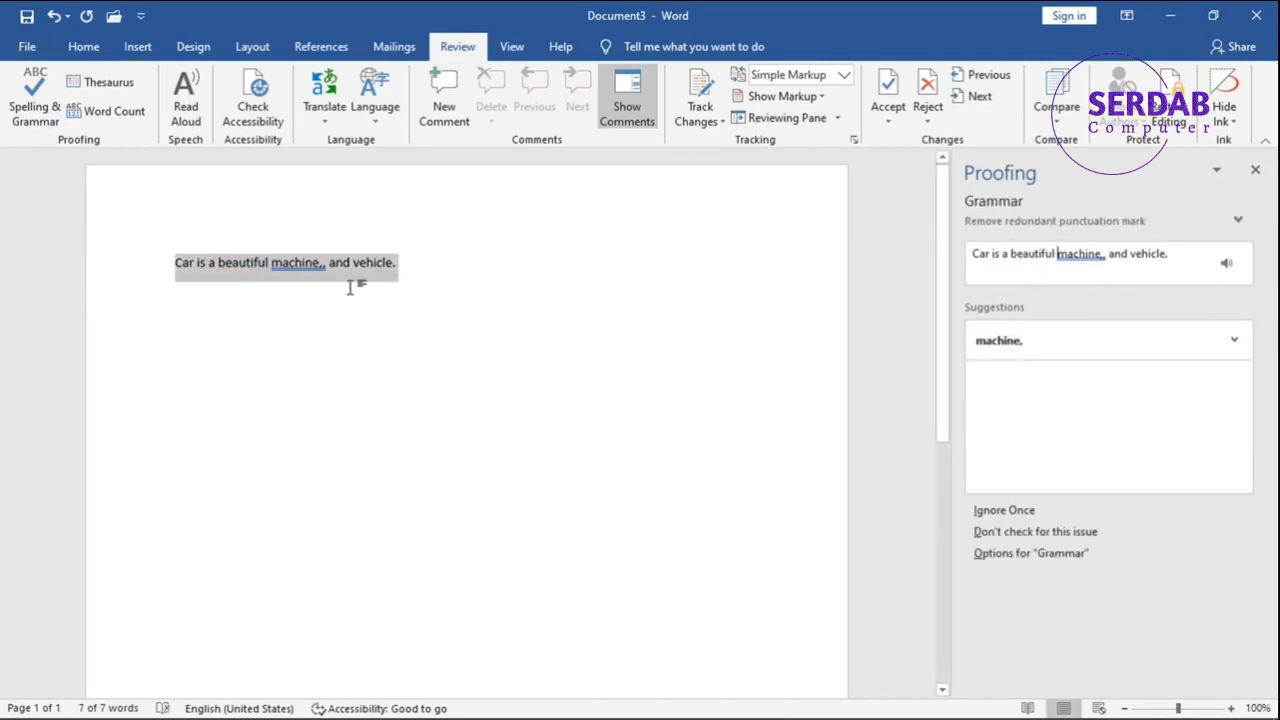
click(1031, 345)
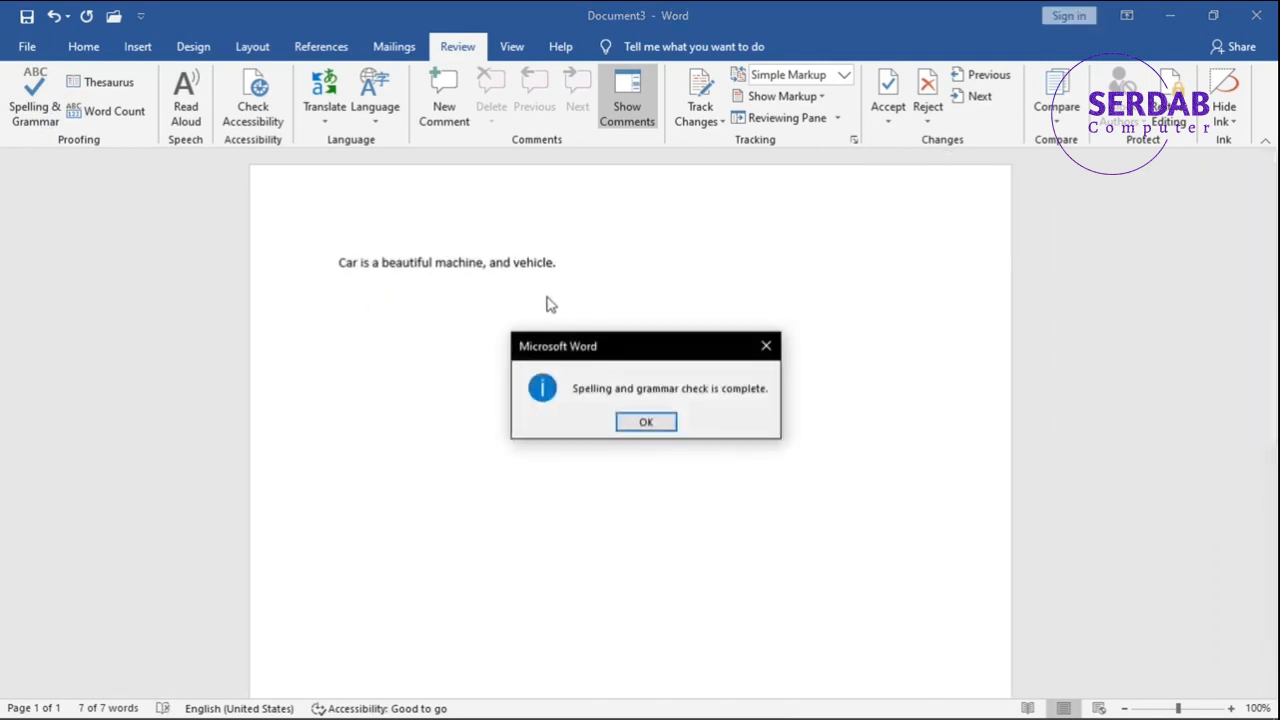
click(646, 424)
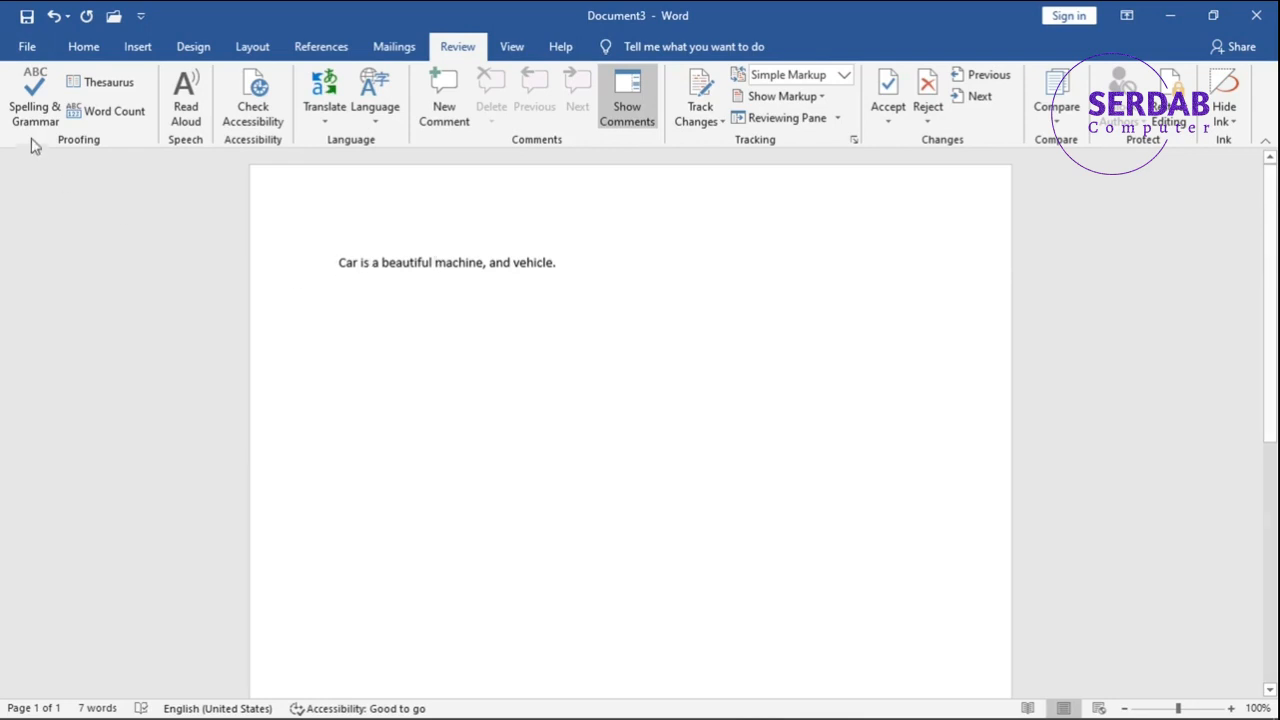
Look up the selected word "machine," in the Thesaurus, then view its Word Count statistics.
click(110, 84)
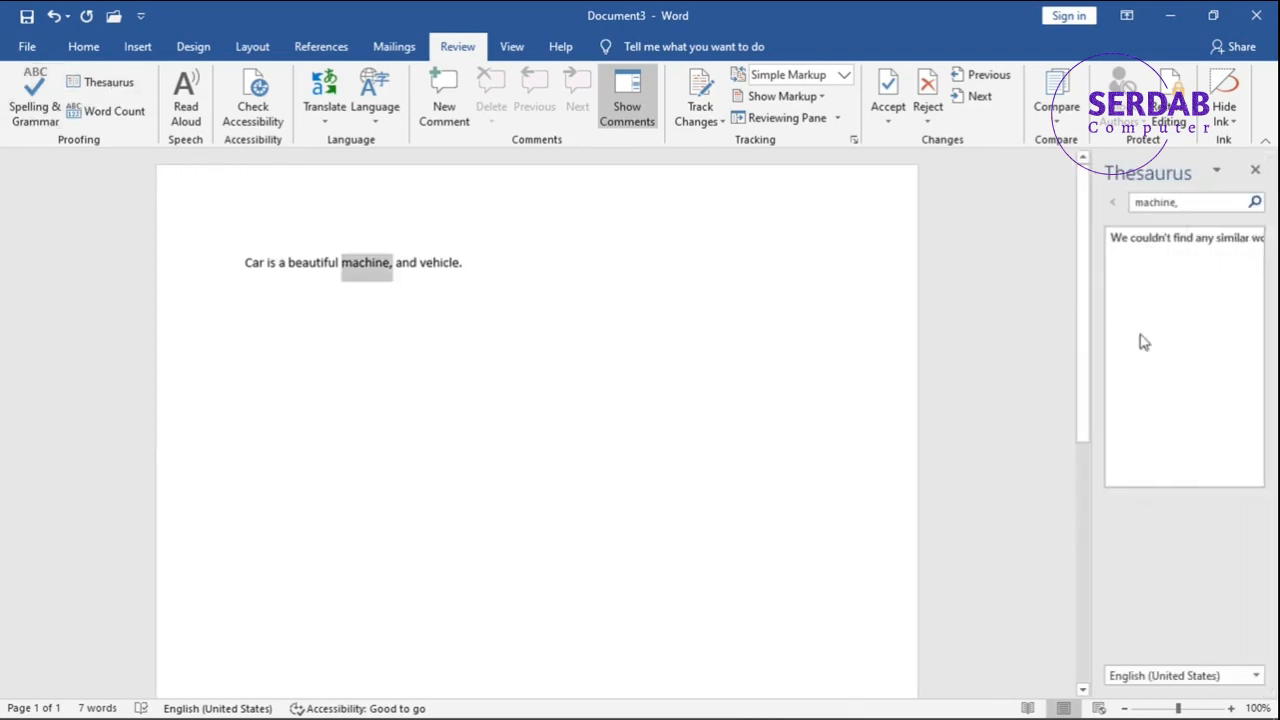
click(1254, 170)
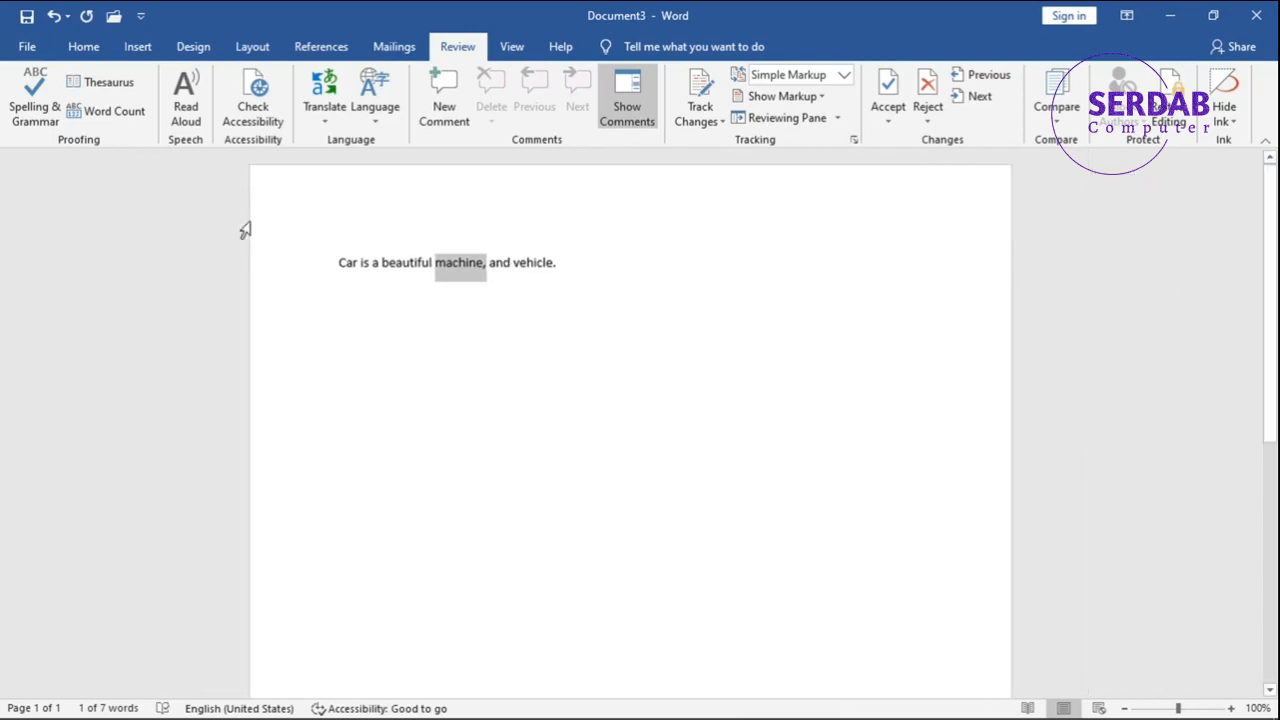
click(106, 112)
drag(614, 264, 693, 210)
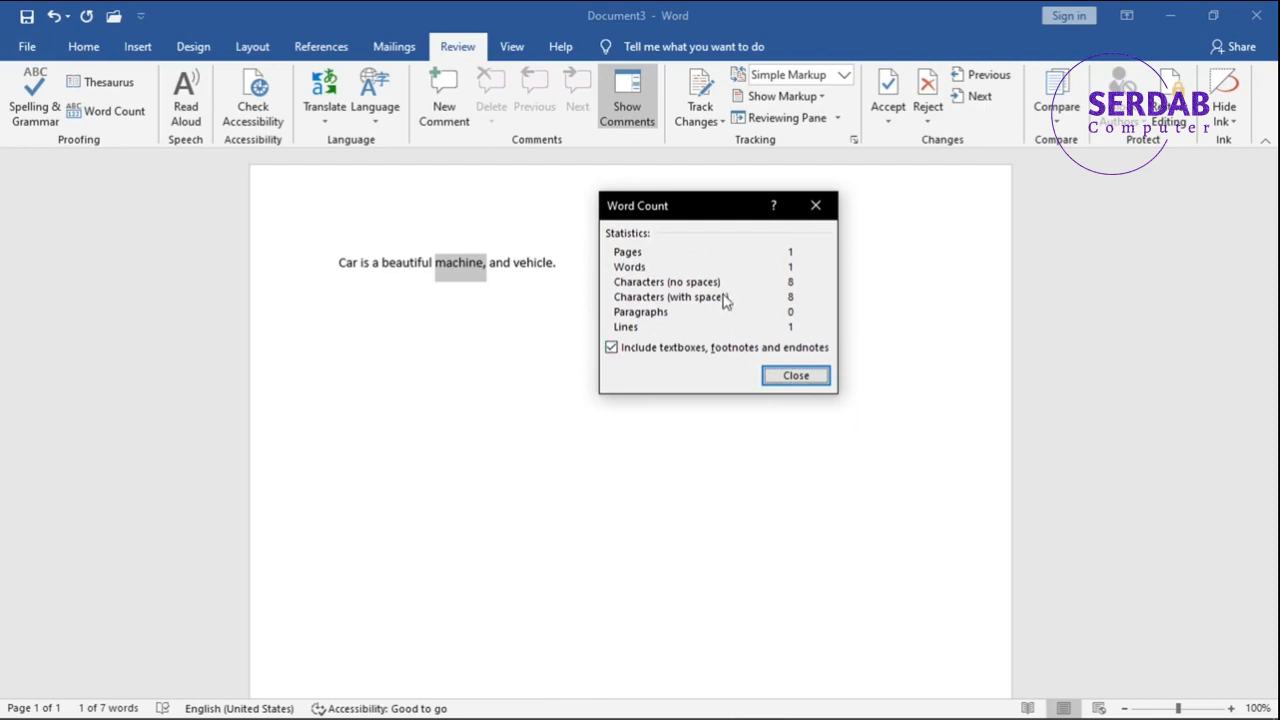
click(765, 375)
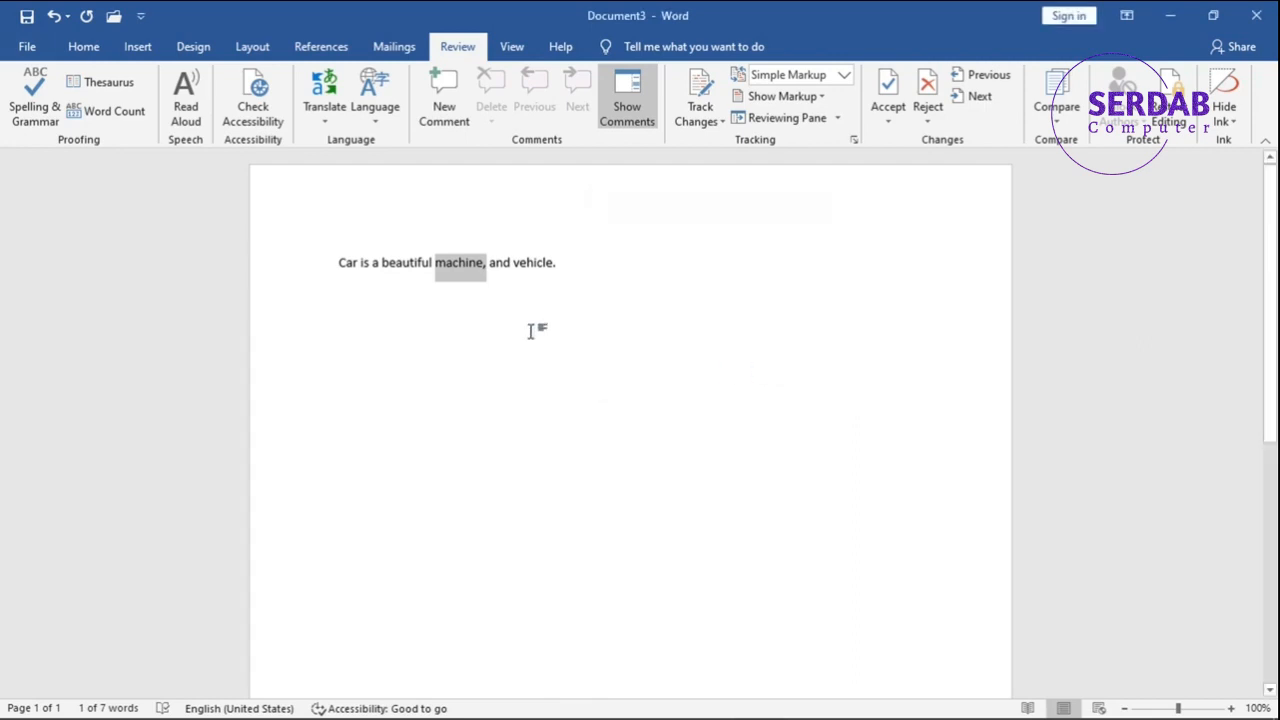
Start Read Aloud on the document, pause it, and close the reading controls.
click(188, 116)
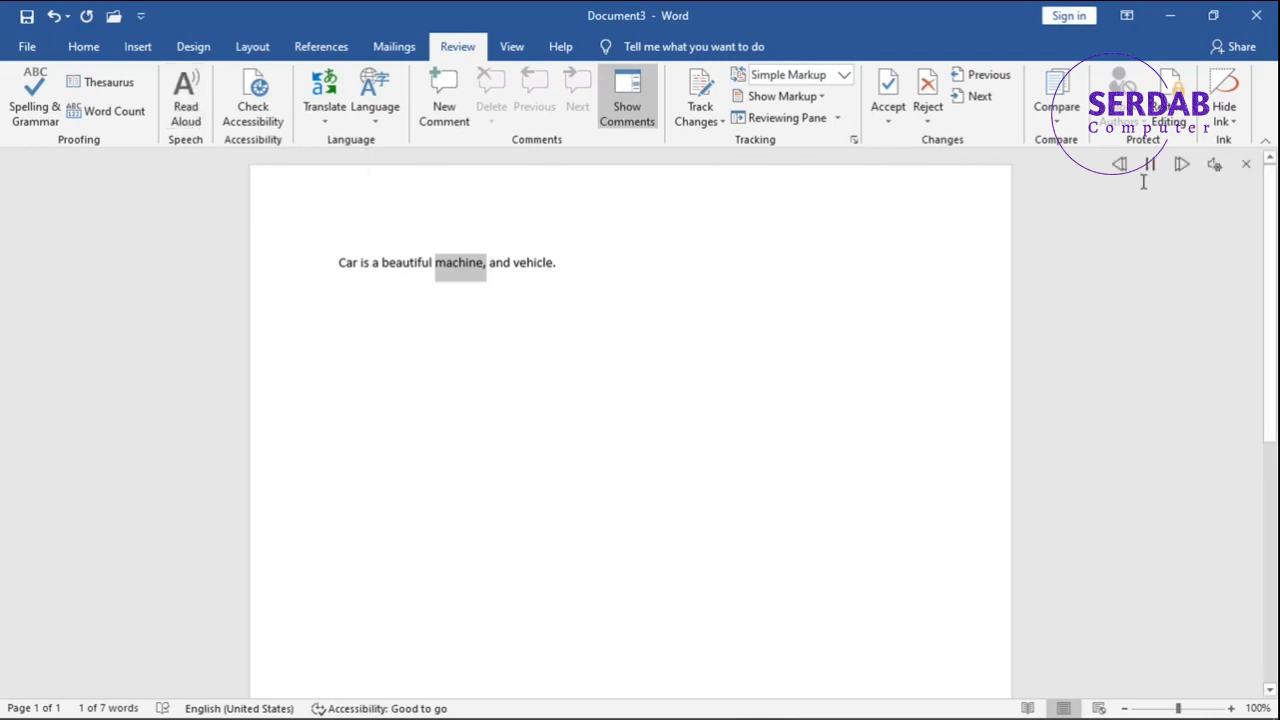
click(1150, 166)
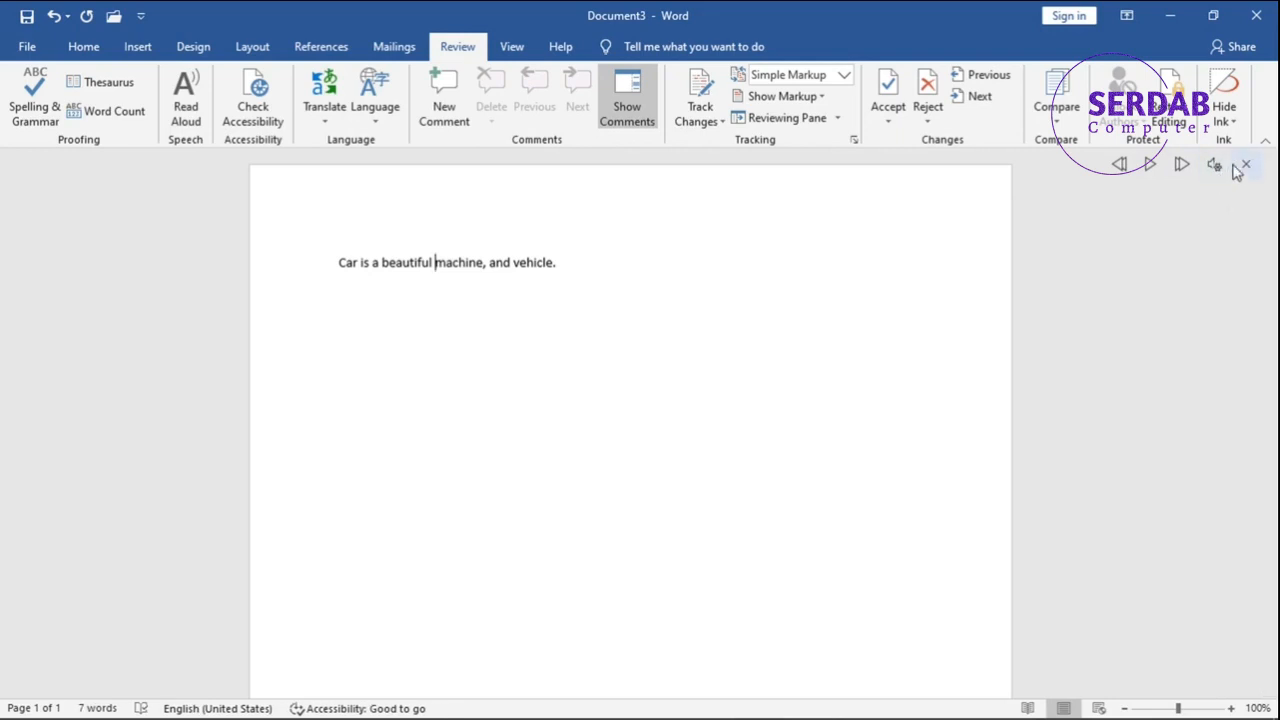
click(1243, 166)
Select the word "machine" and have it read aloud, then close the reading controls.
drag(577, 257, 274, 242)
click(187, 112)
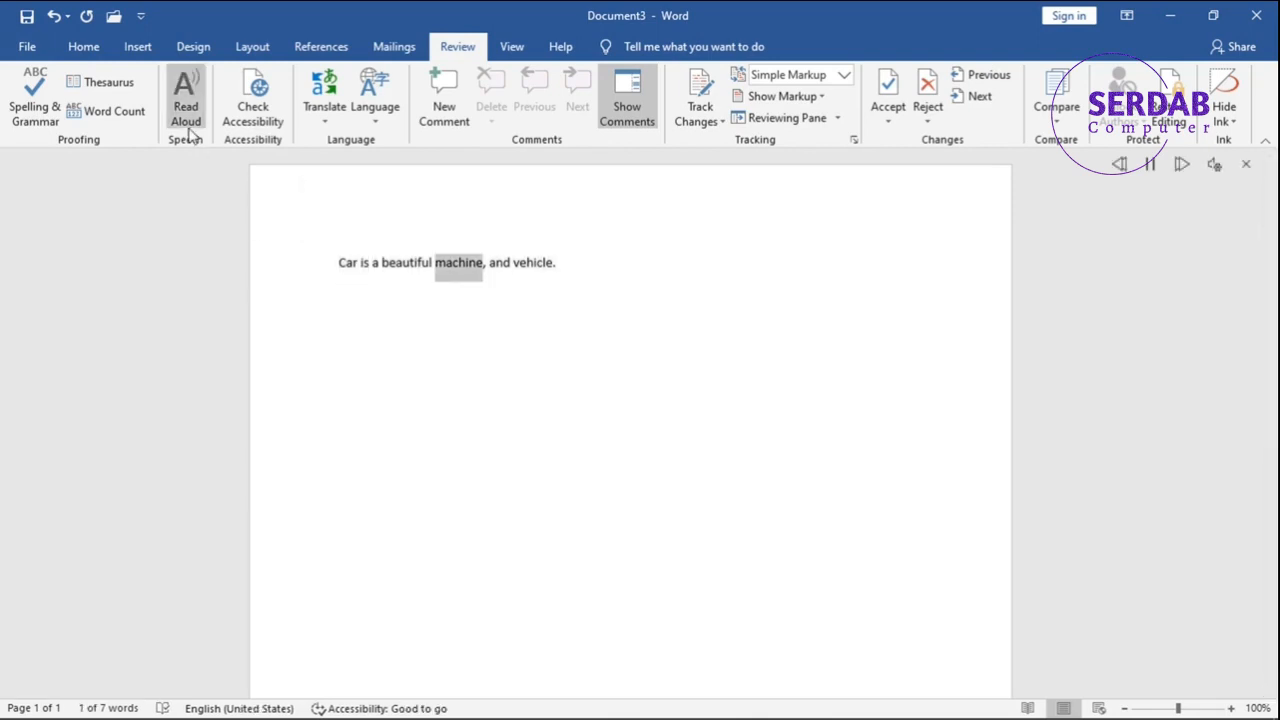
click(1245, 164)
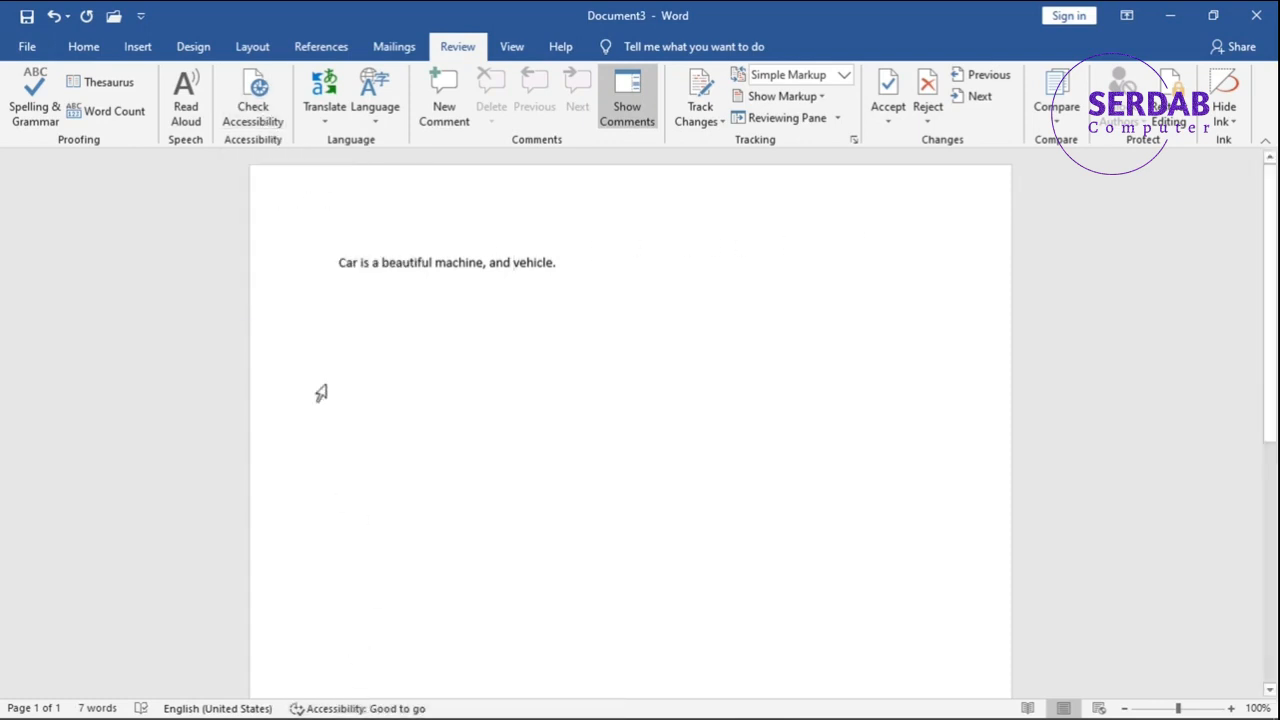
Open the proofing language dialog, choose Persian (Iran), and cancel without applying it.
click(323, 126)
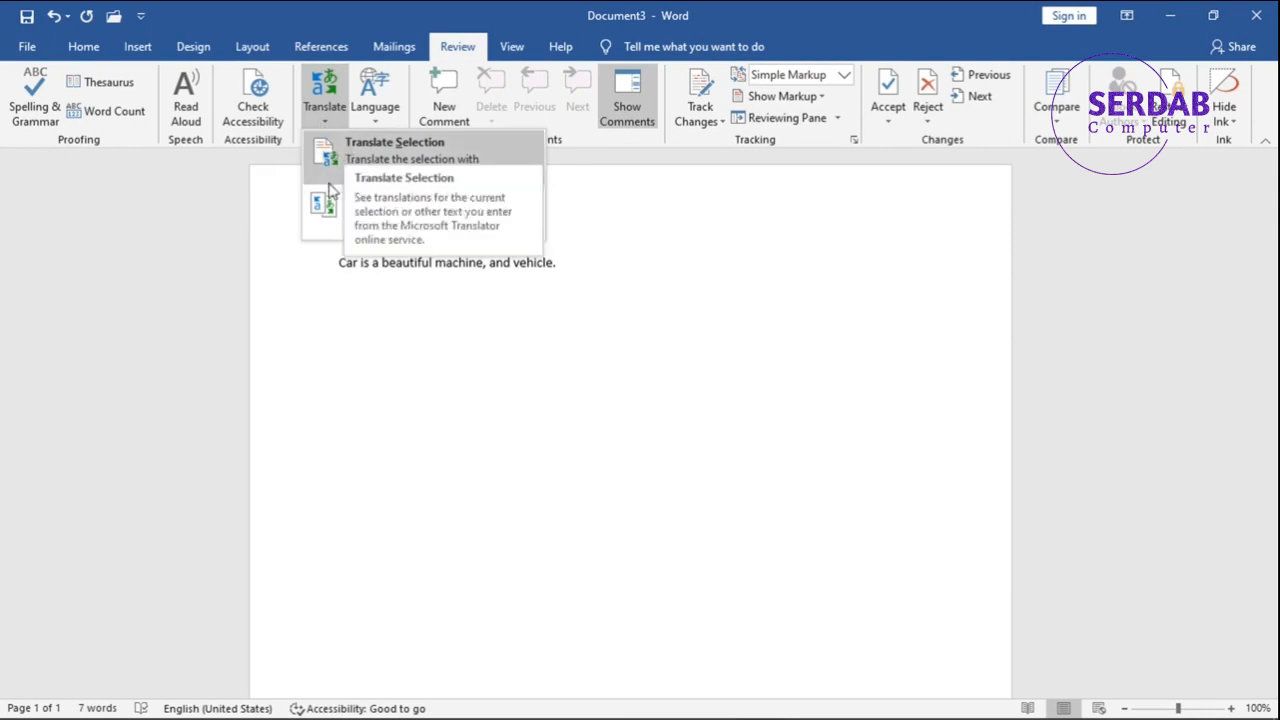
click(397, 116)
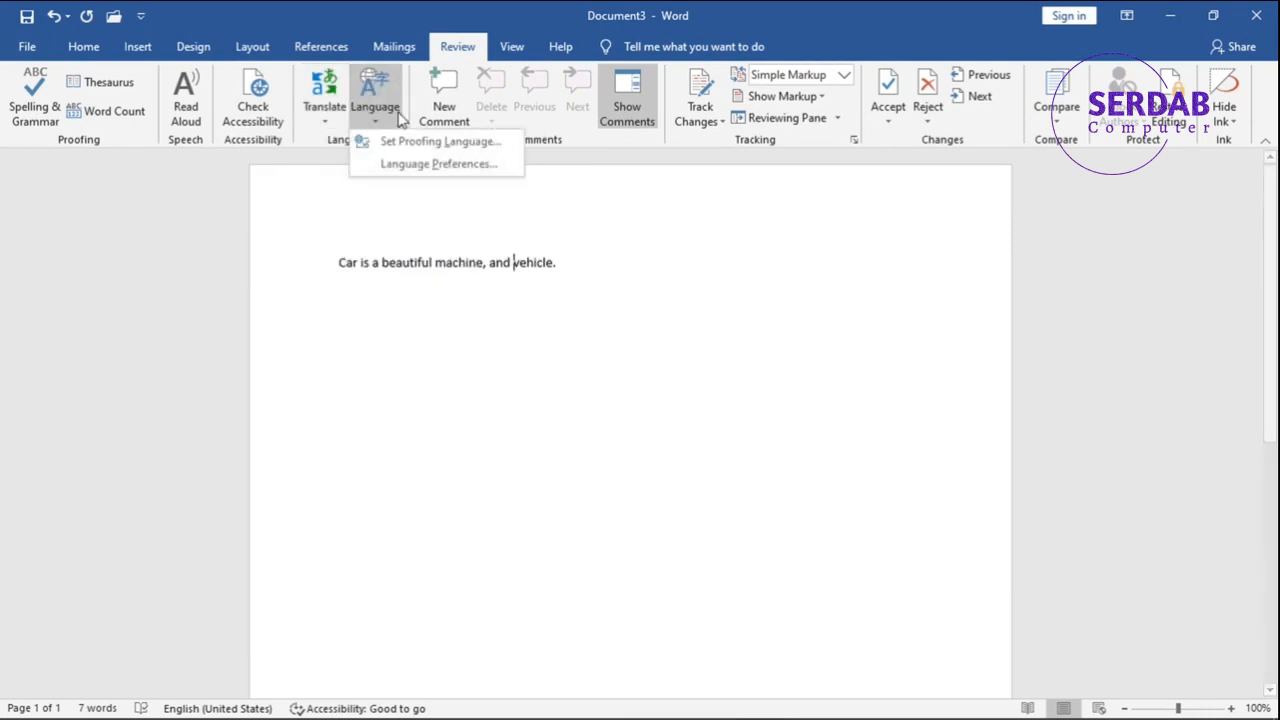
click(420, 146)
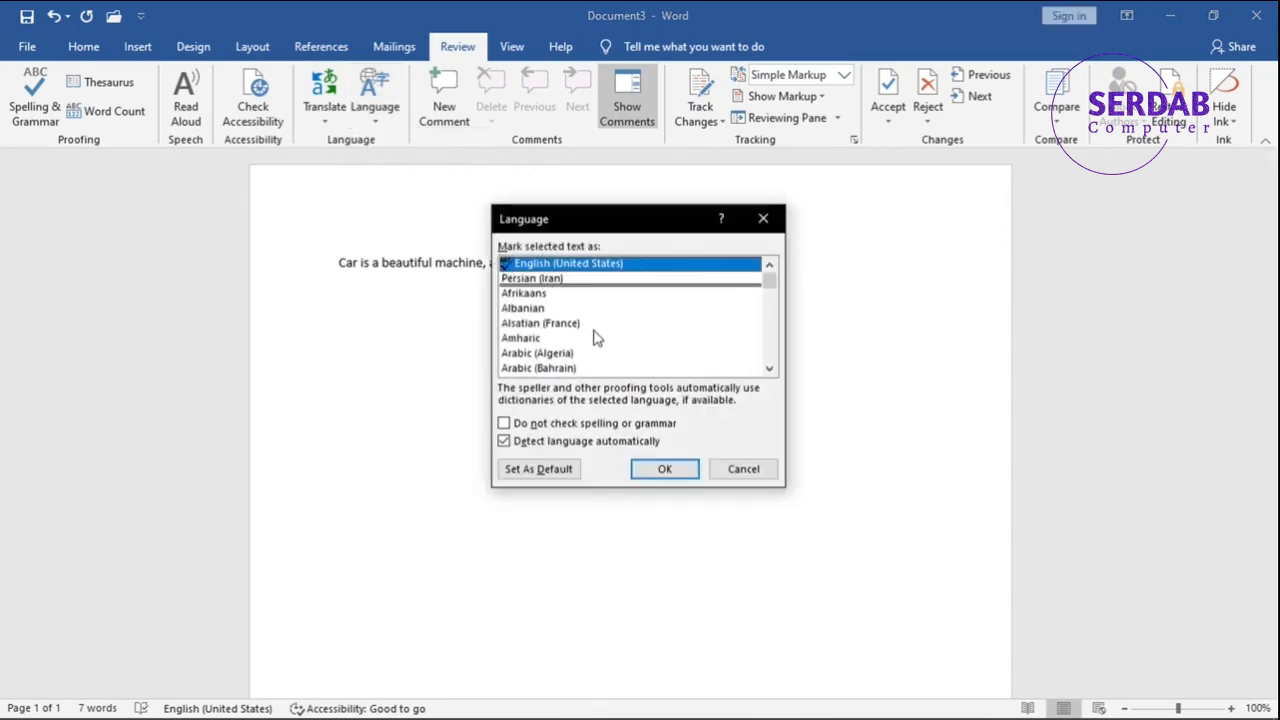
click(552, 282)
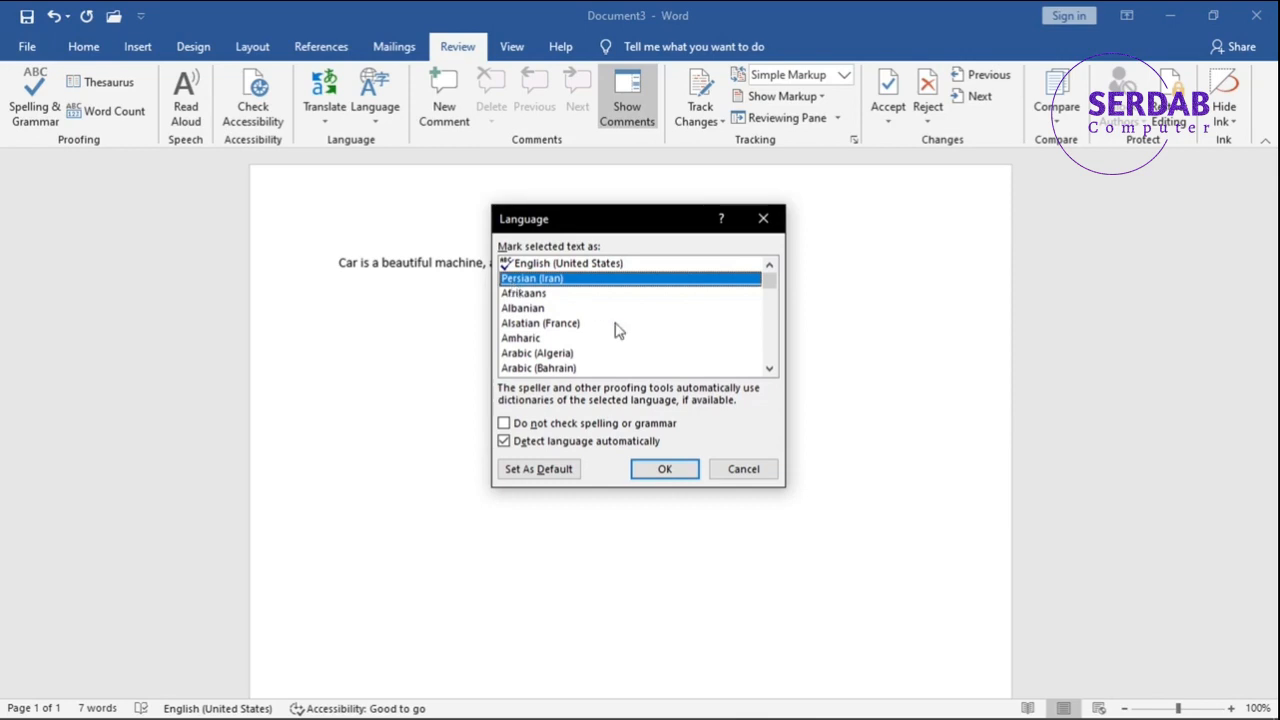
click(720, 476)
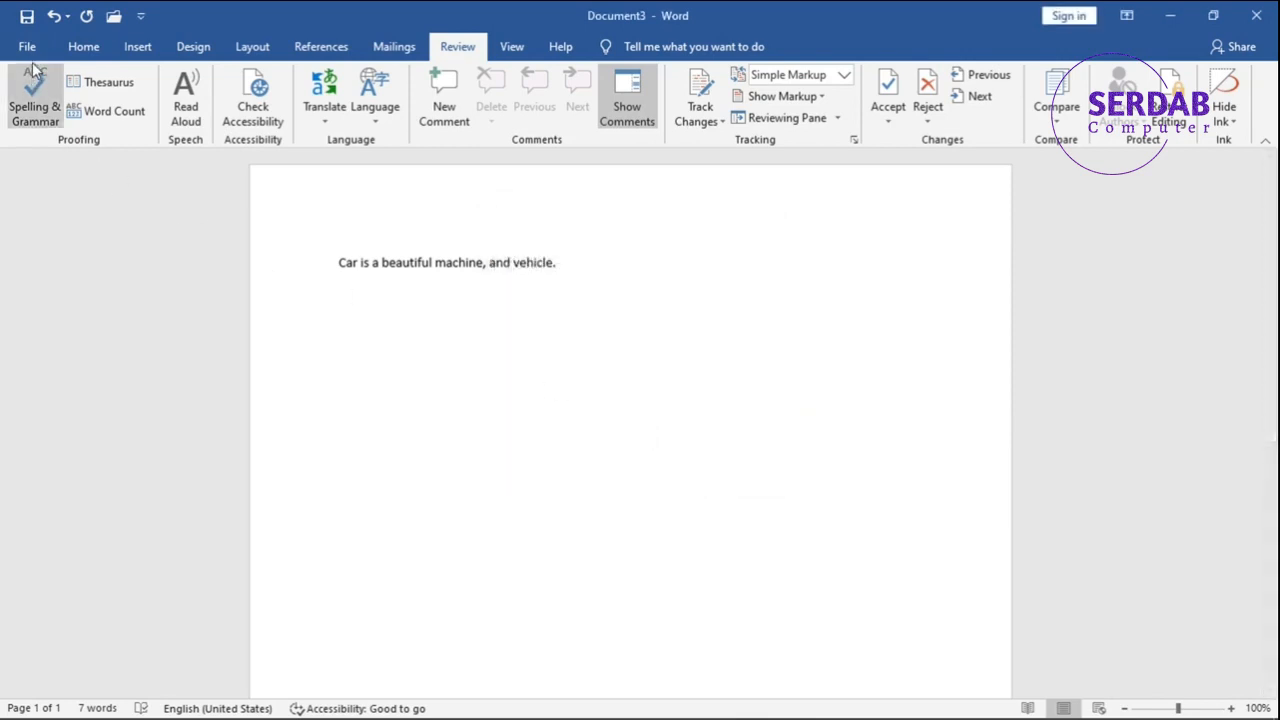
key(Return)
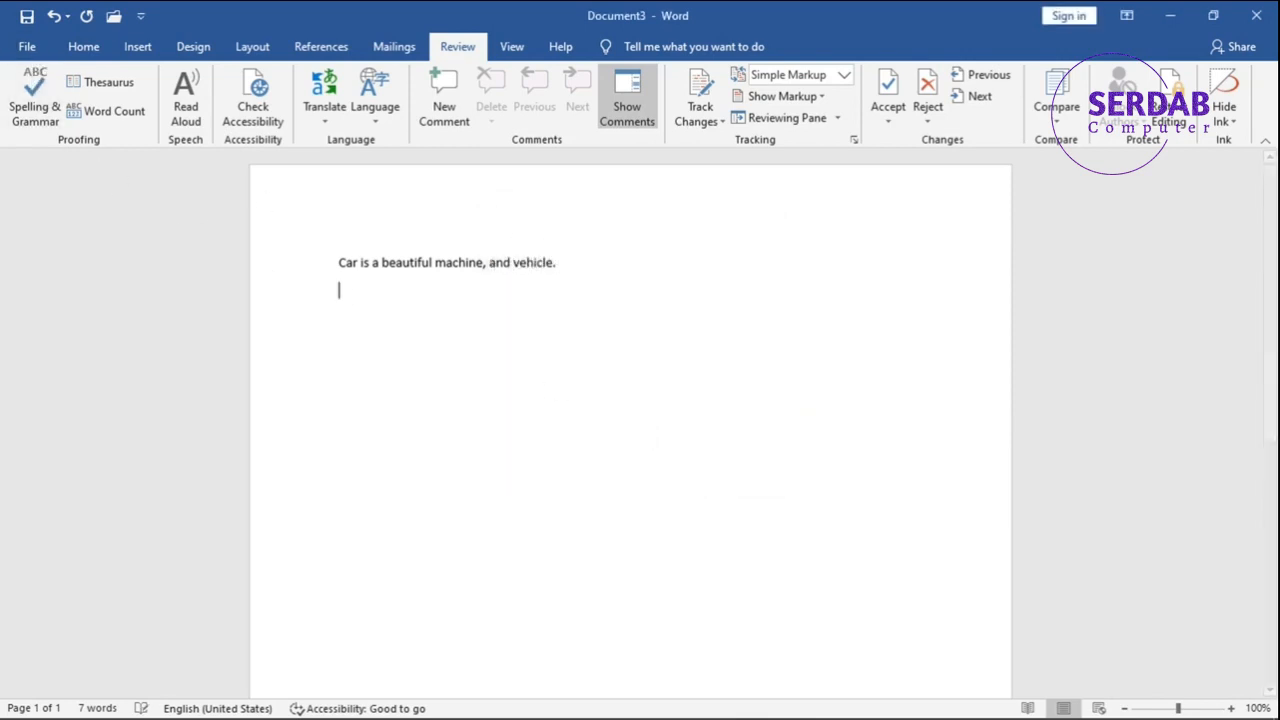
text(YO)
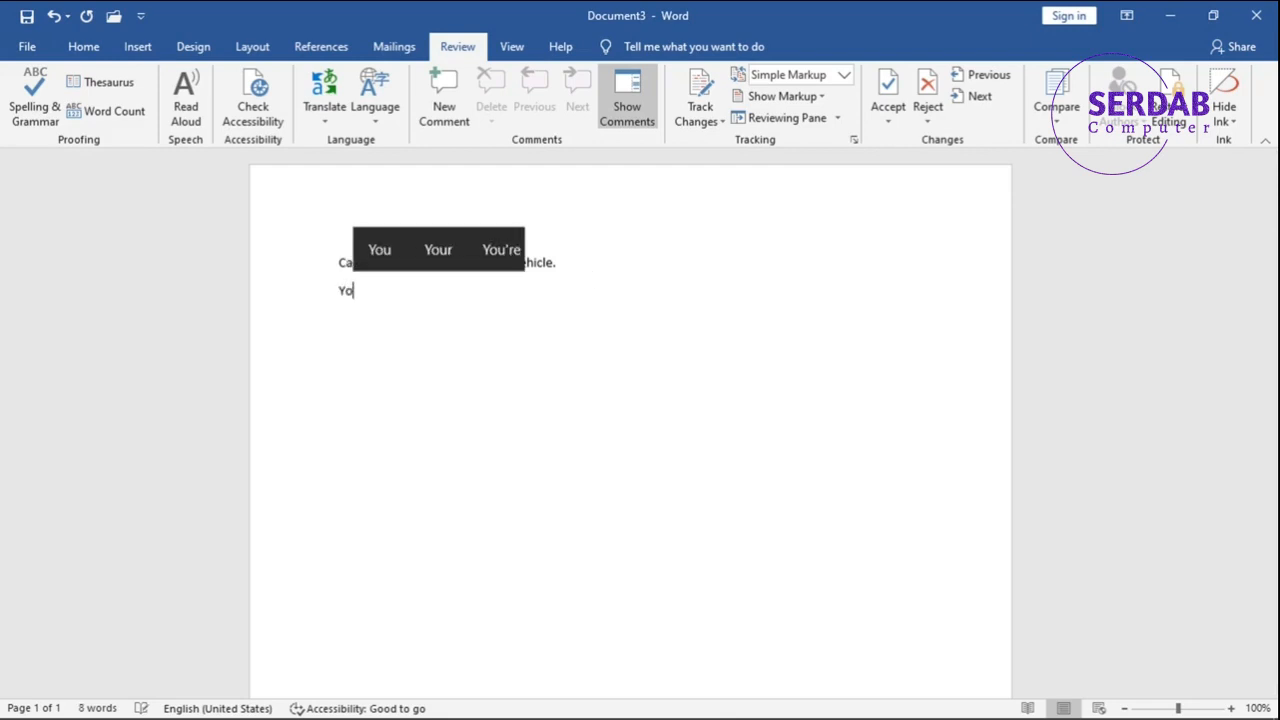
text(URN)
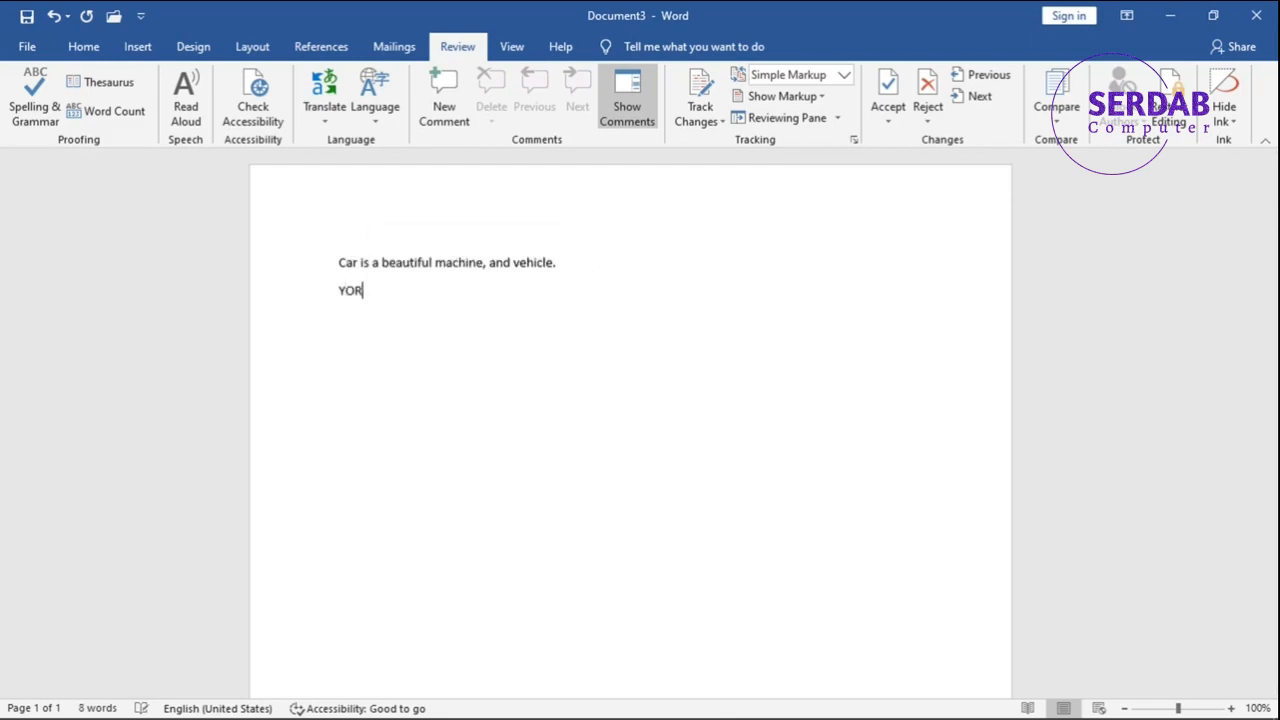
text(AME A)
text(R)
key(BackSpace)
key(BackSpace)
text(LANGE)
key(BackSpace)
key(BackSpace)
key(BackSpace)
key(BackSpace)
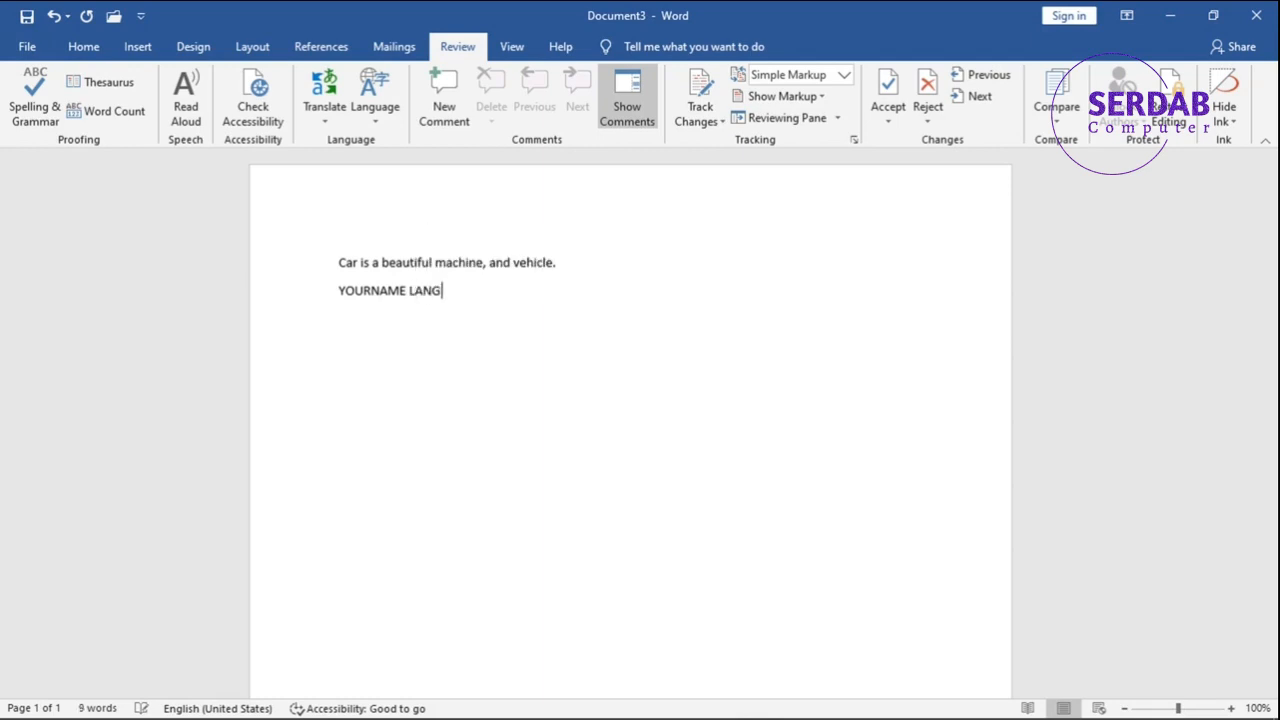
text(AAR)
key(BackSpace)
key(BackSpace)
text(NGAGE )
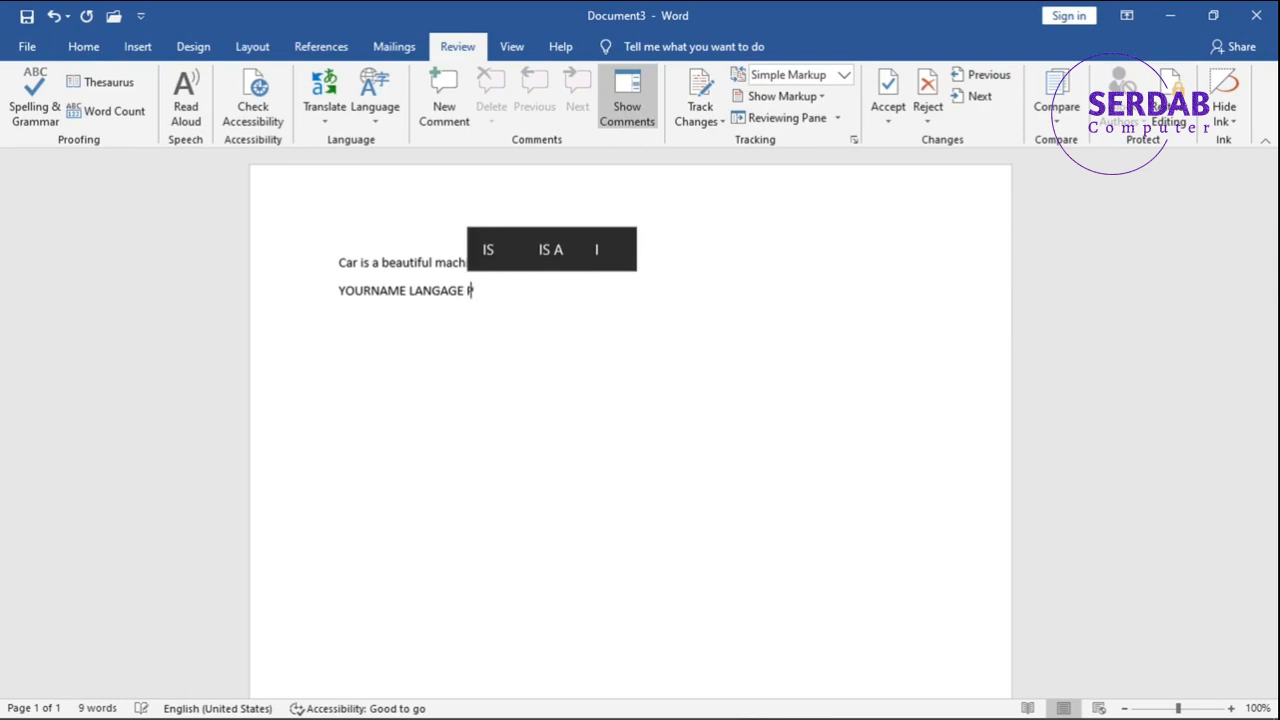
text(Pro)
text(ofing for word)
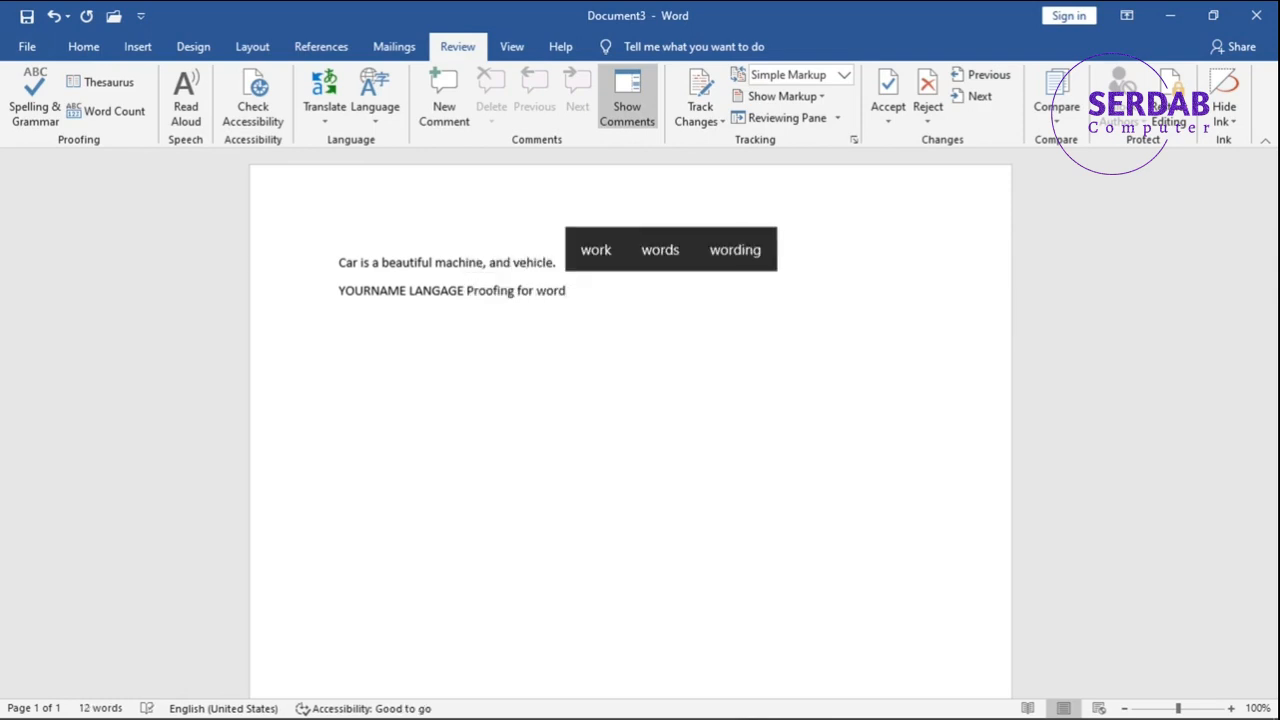
click(294, 306)
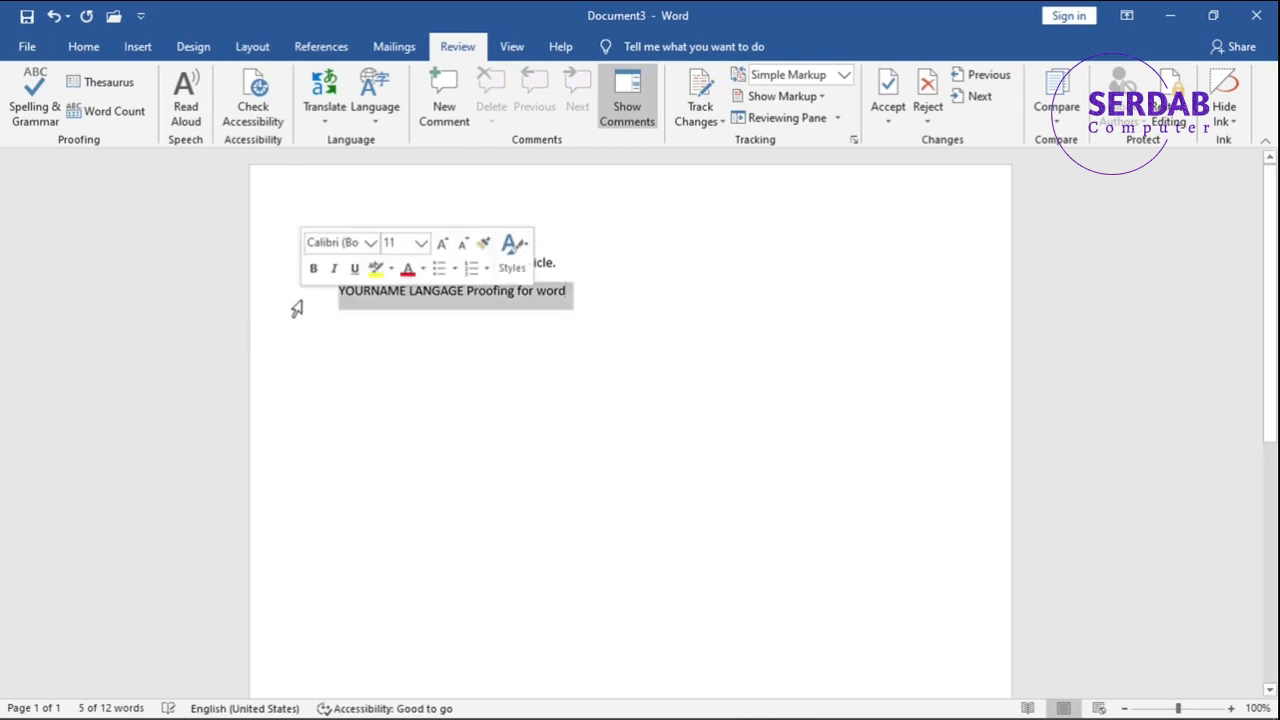
key(Delete)
Open the proofing language dialog for the empty line and cancel it without changes.
click(374, 110)
click(378, 140)
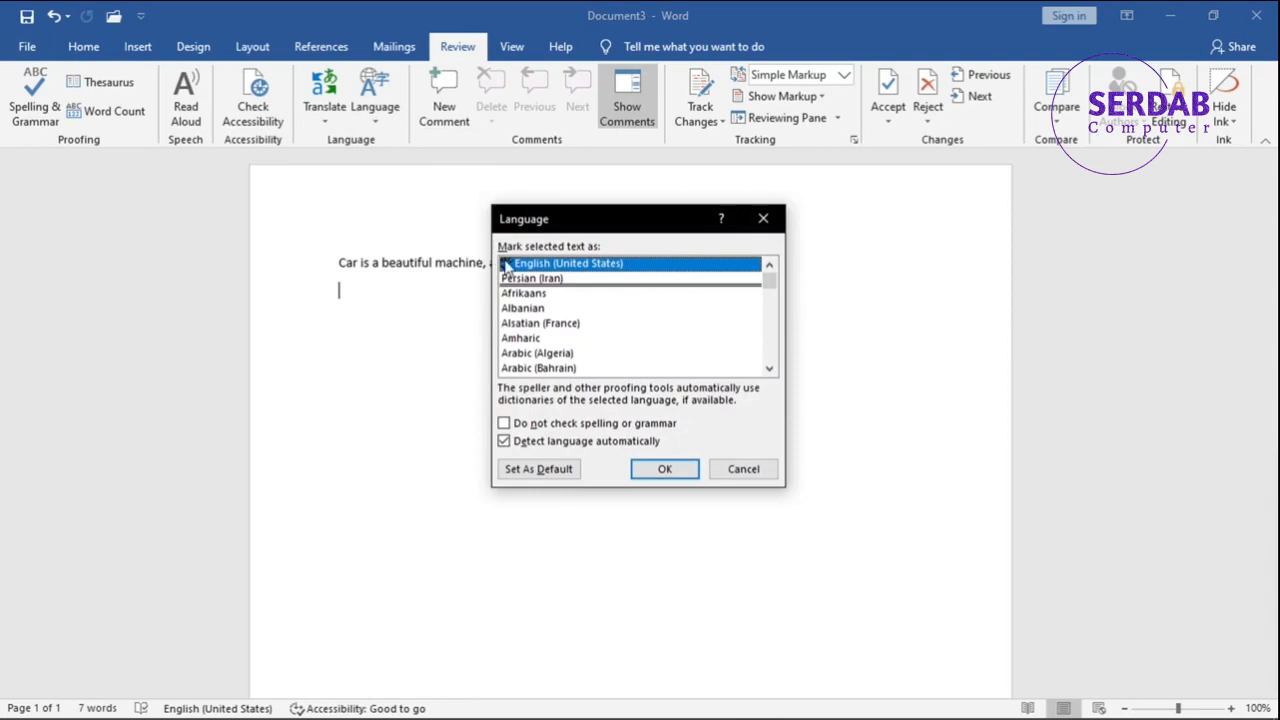
click(741, 470)
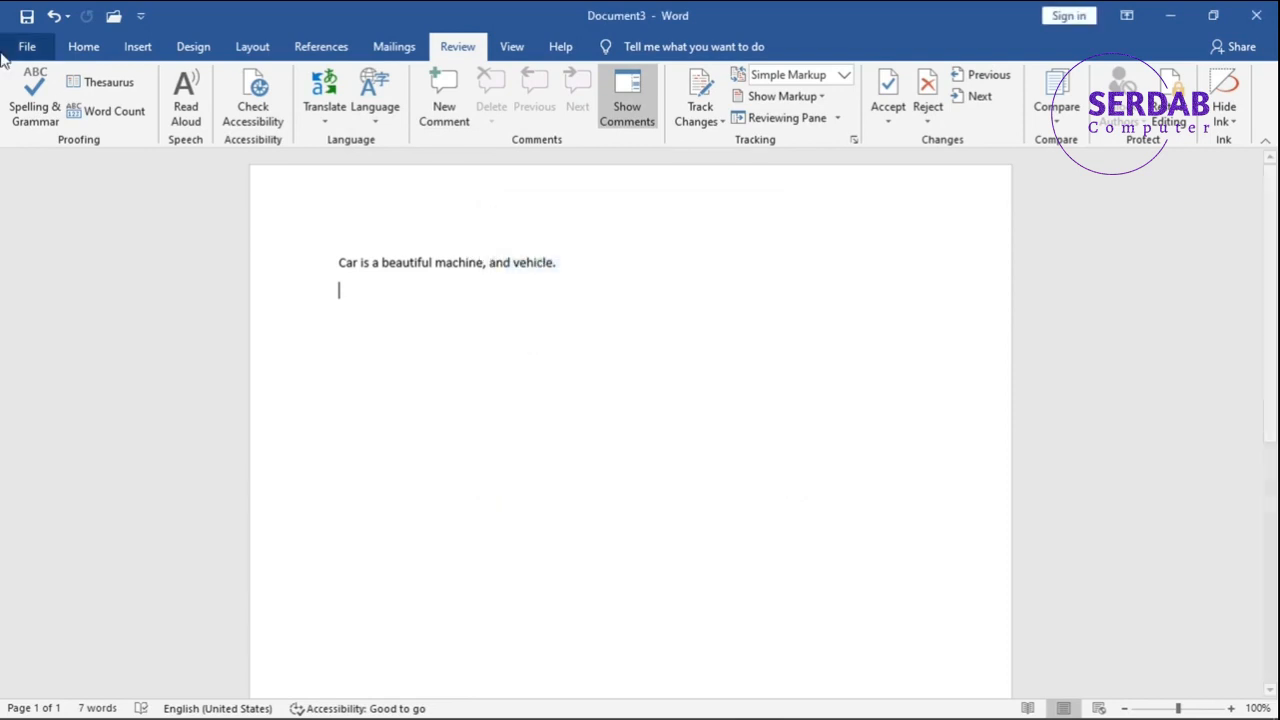
Open Word Options and browse the Advanced, General and Proofing pages, including the Custom Dictionaries dialog.
click(22, 50)
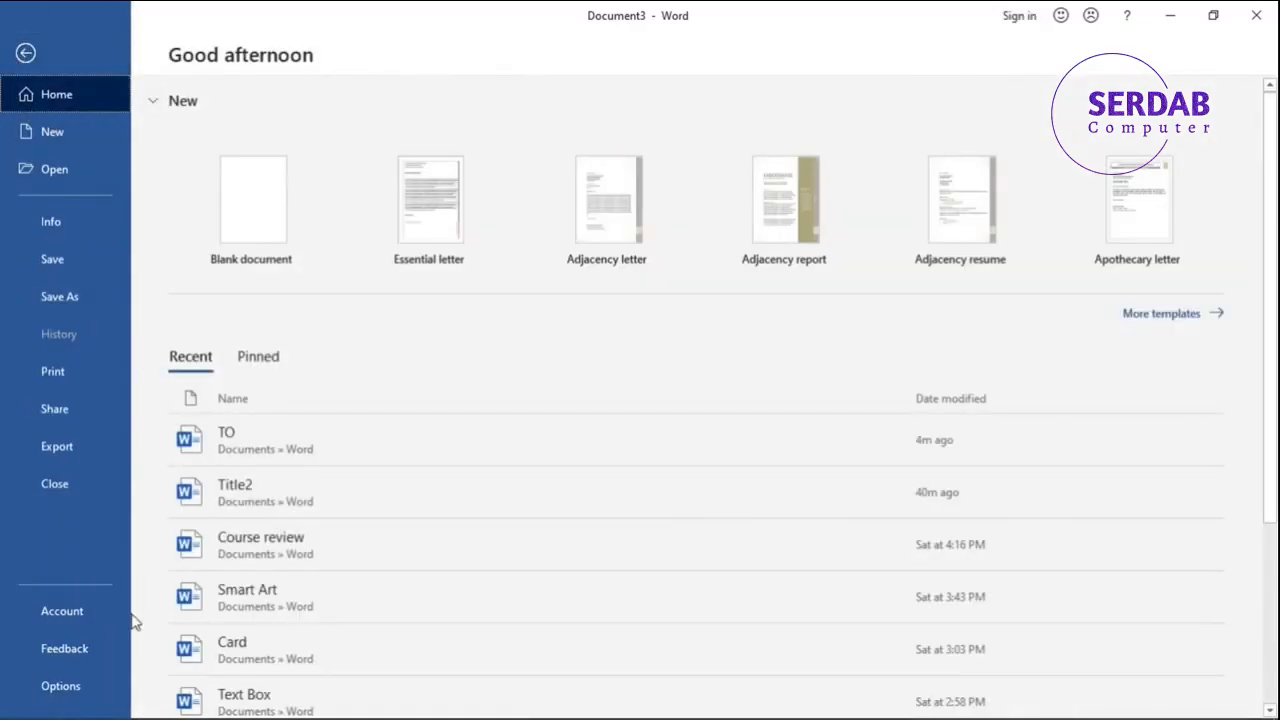
click(88, 682)
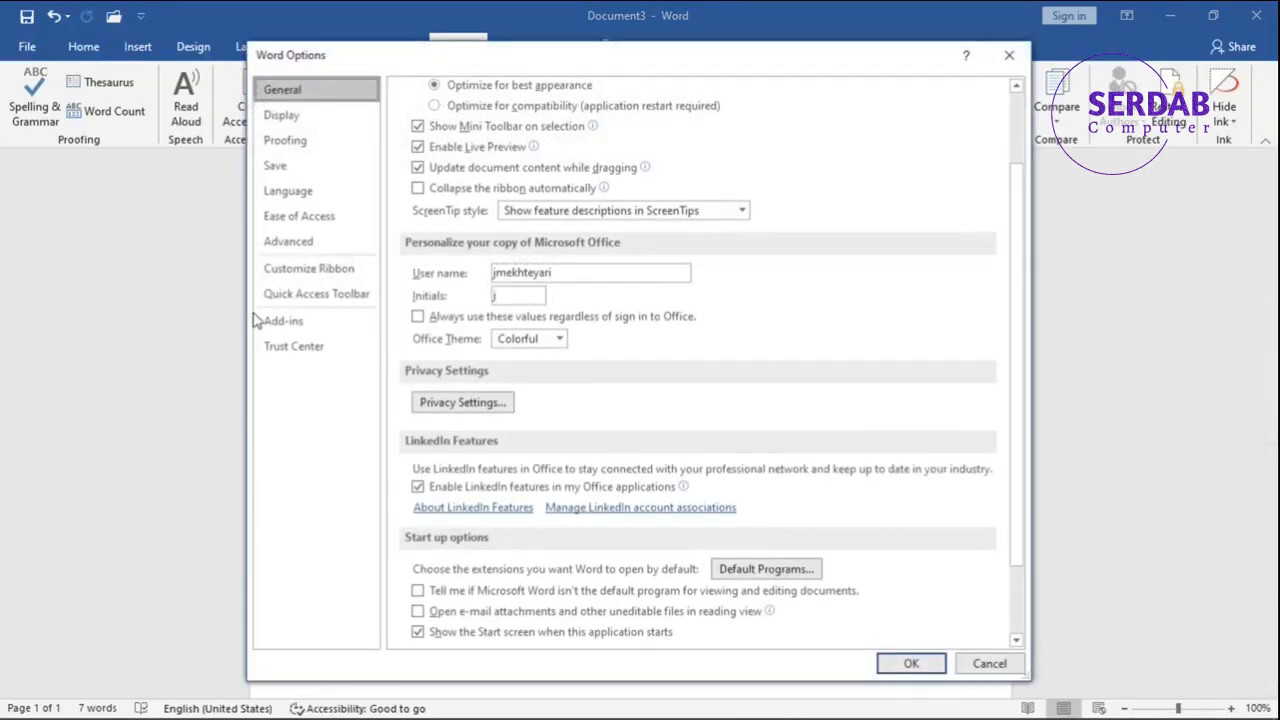
click(285, 245)
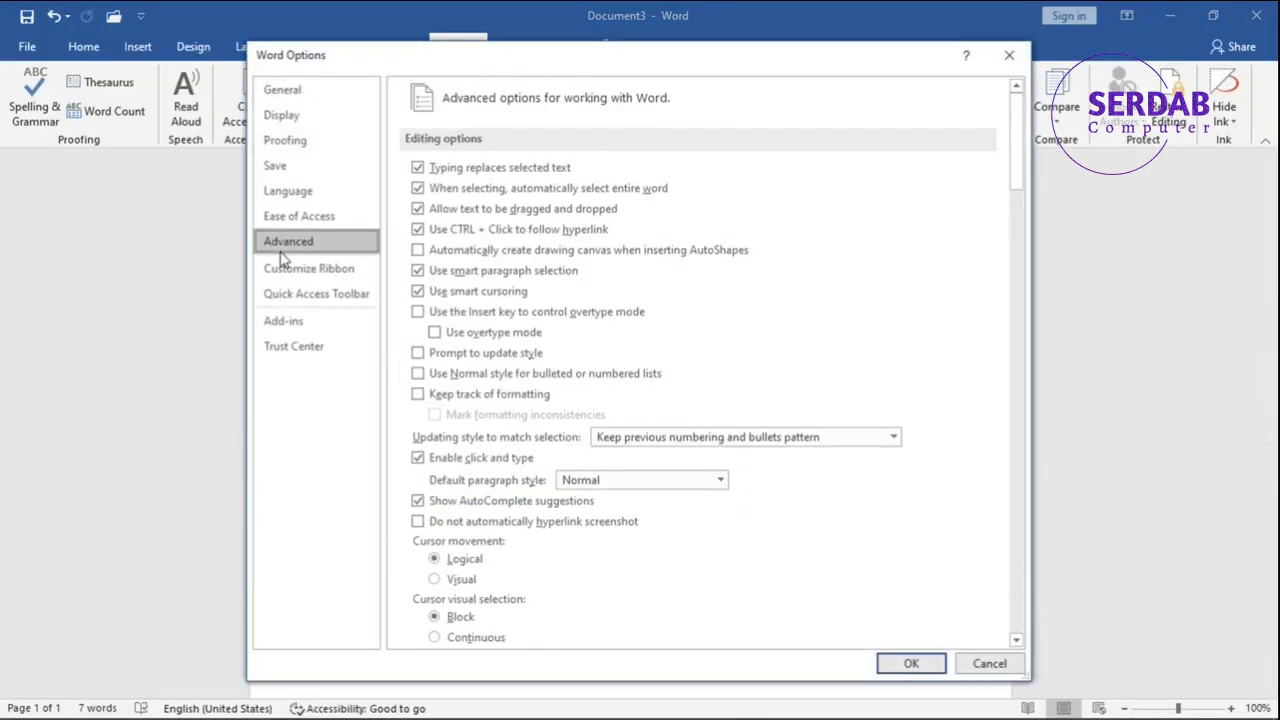
click(300, 143)
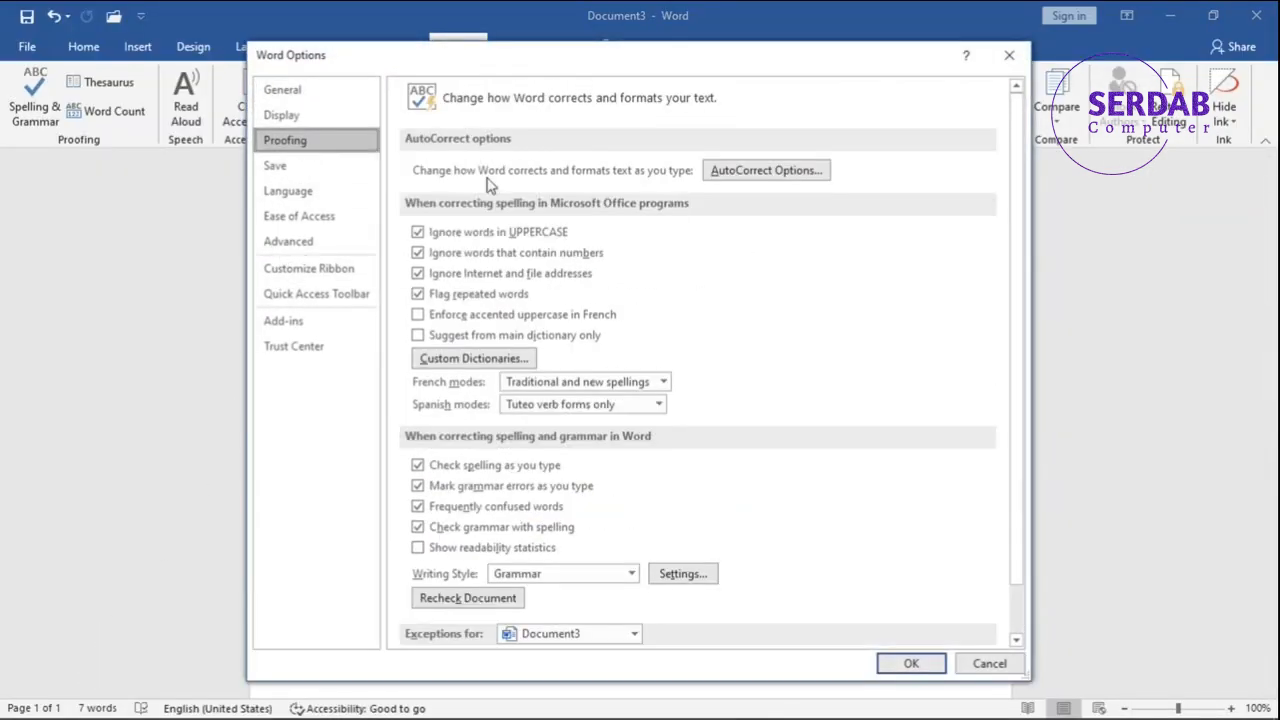
click(308, 84)
scroll(300, 110, down, 3)
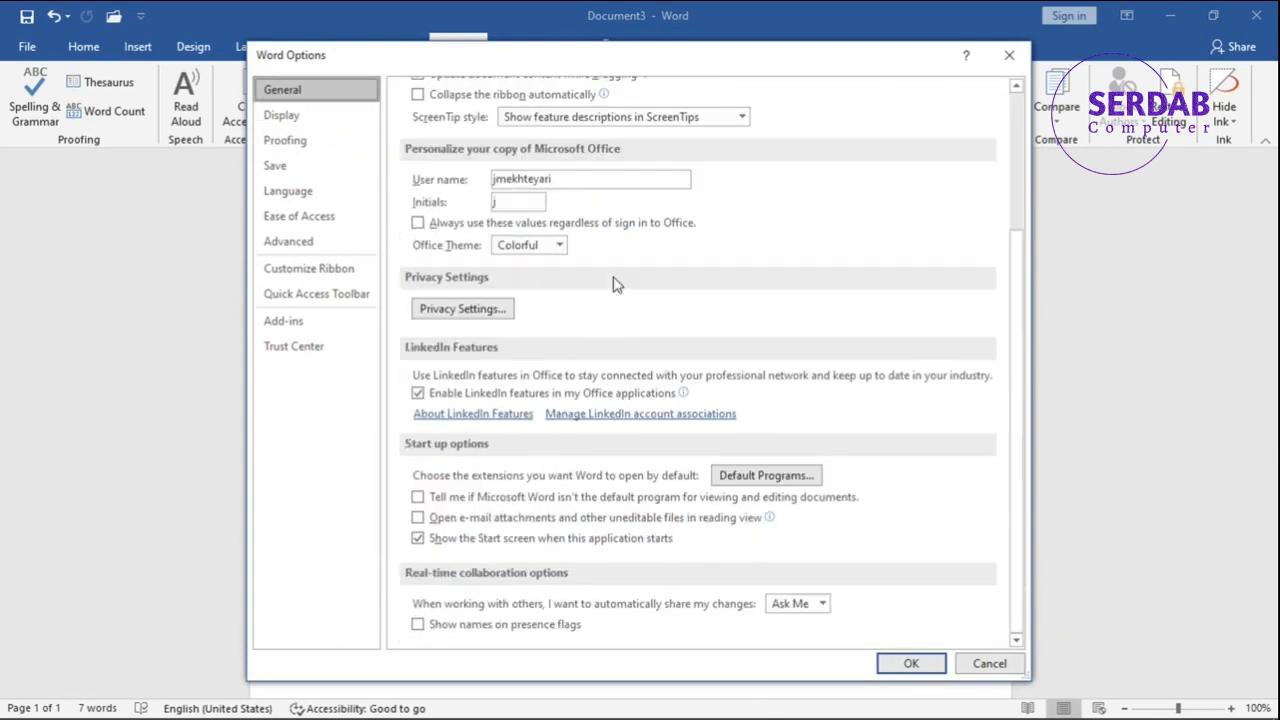
click(268, 118)
click(281, 148)
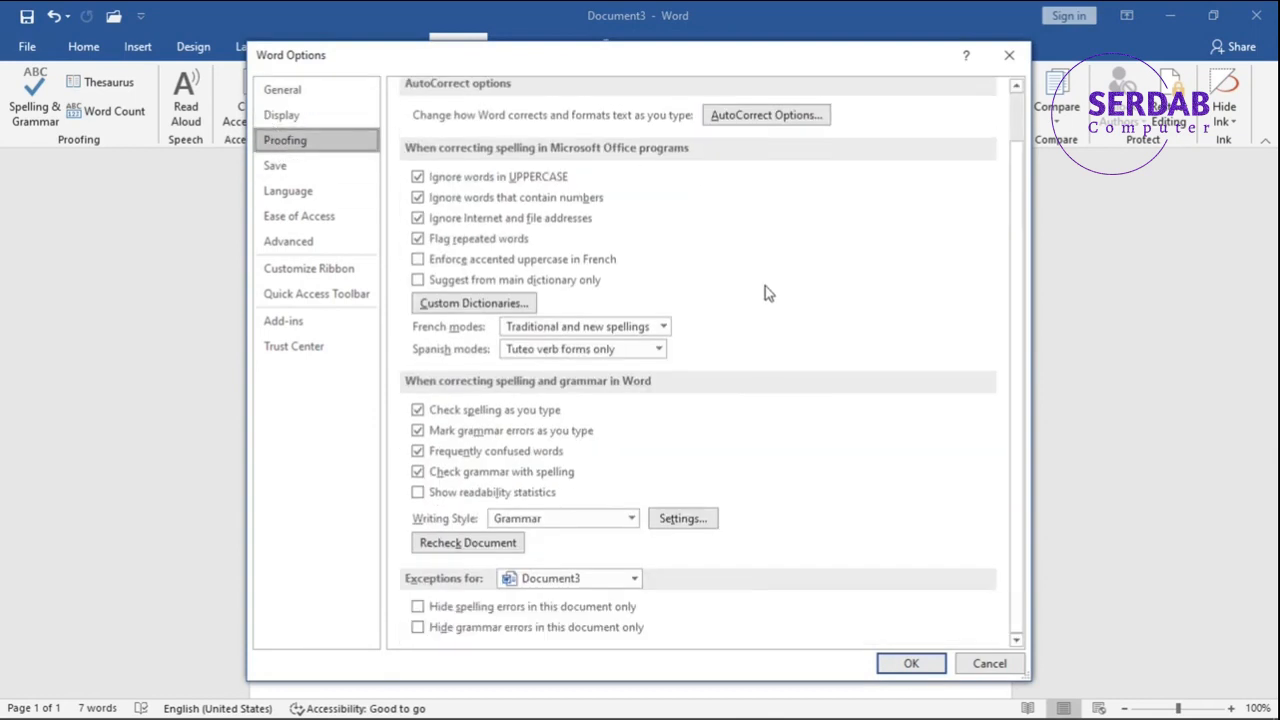
scroll(763, 287, down, 1)
click(494, 307)
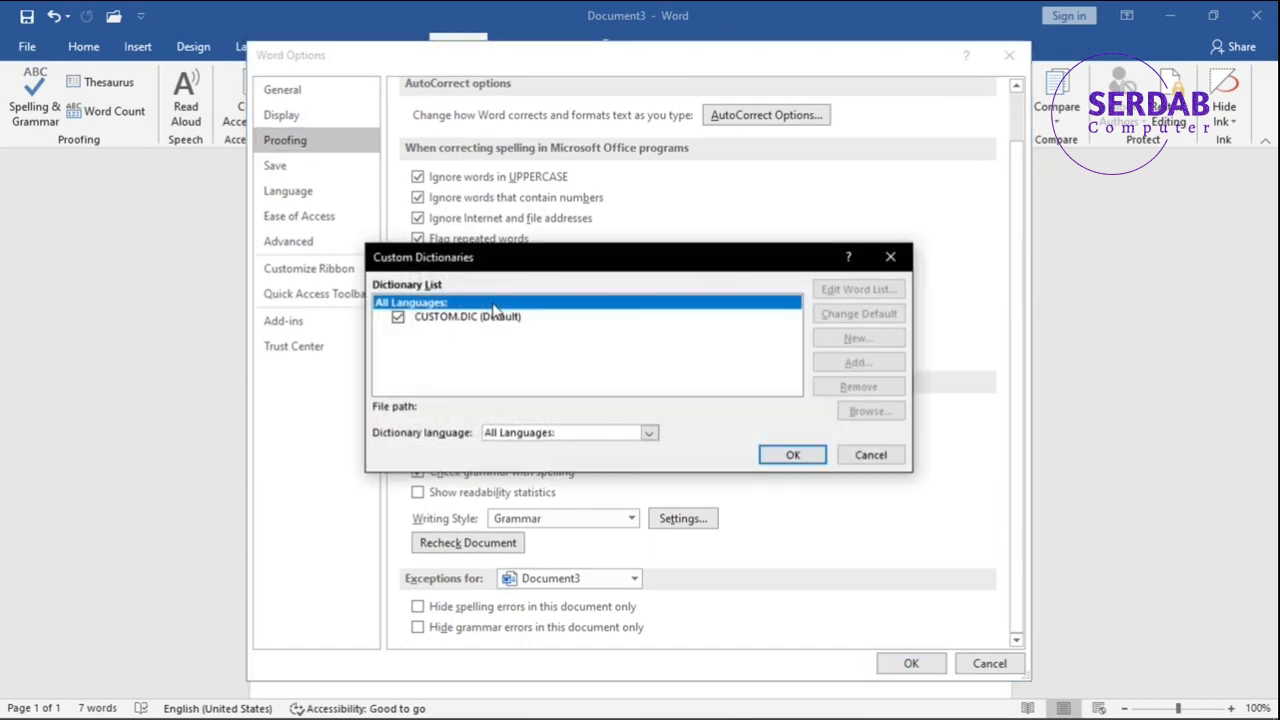
click(860, 454)
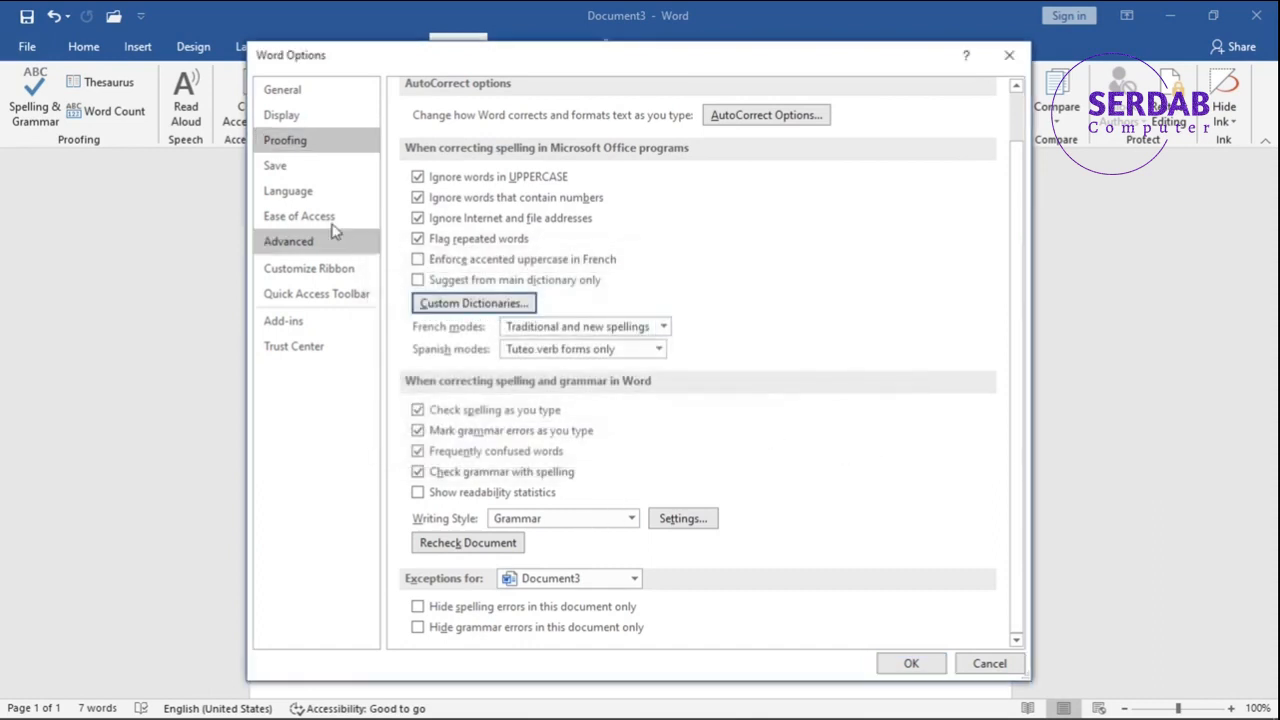
On the Language page, select Persian (Iran) and open its Proofing not installed link in the browser.
click(314, 199)
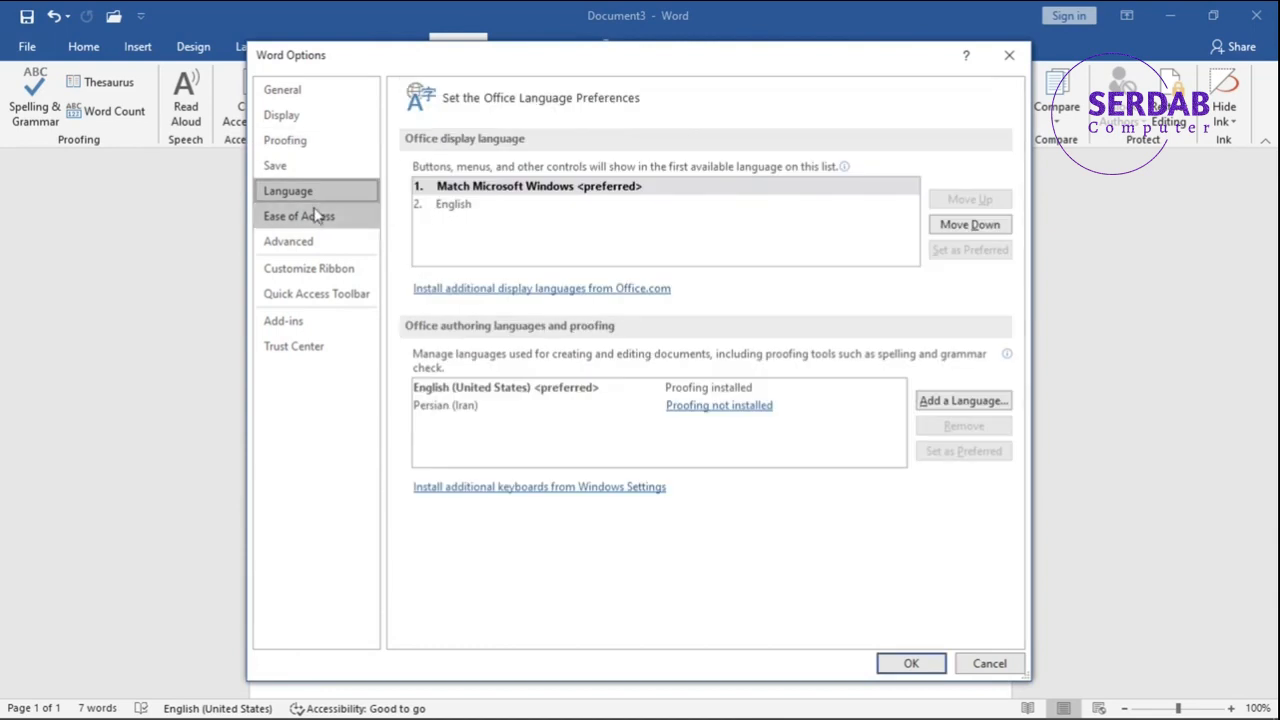
click(548, 414)
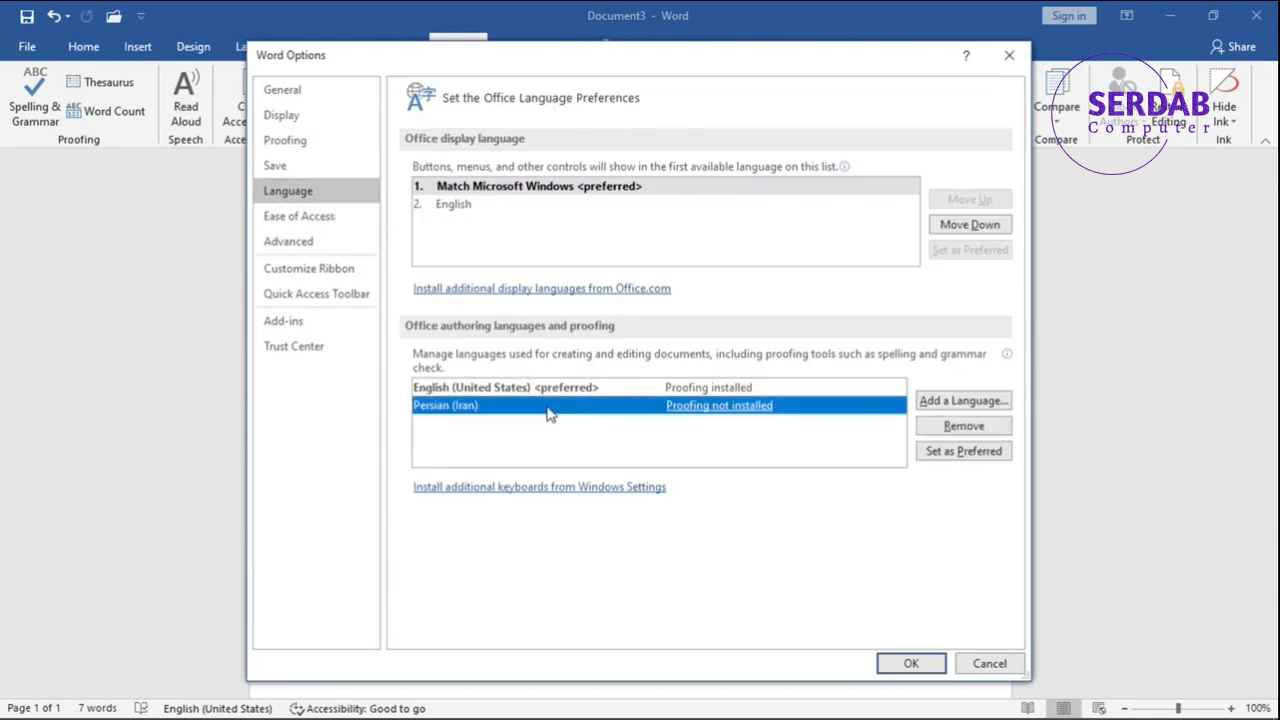
click(684, 408)
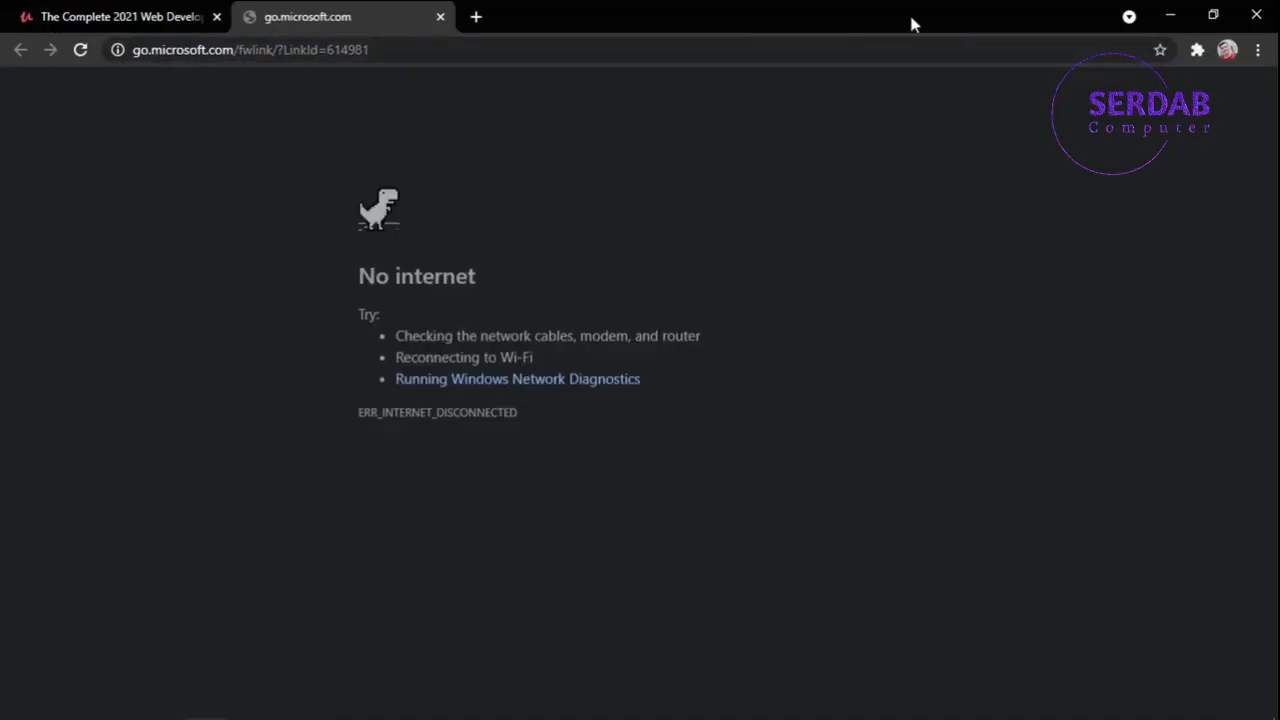
Minimize the browser and close Word Options.
click(1170, 15)
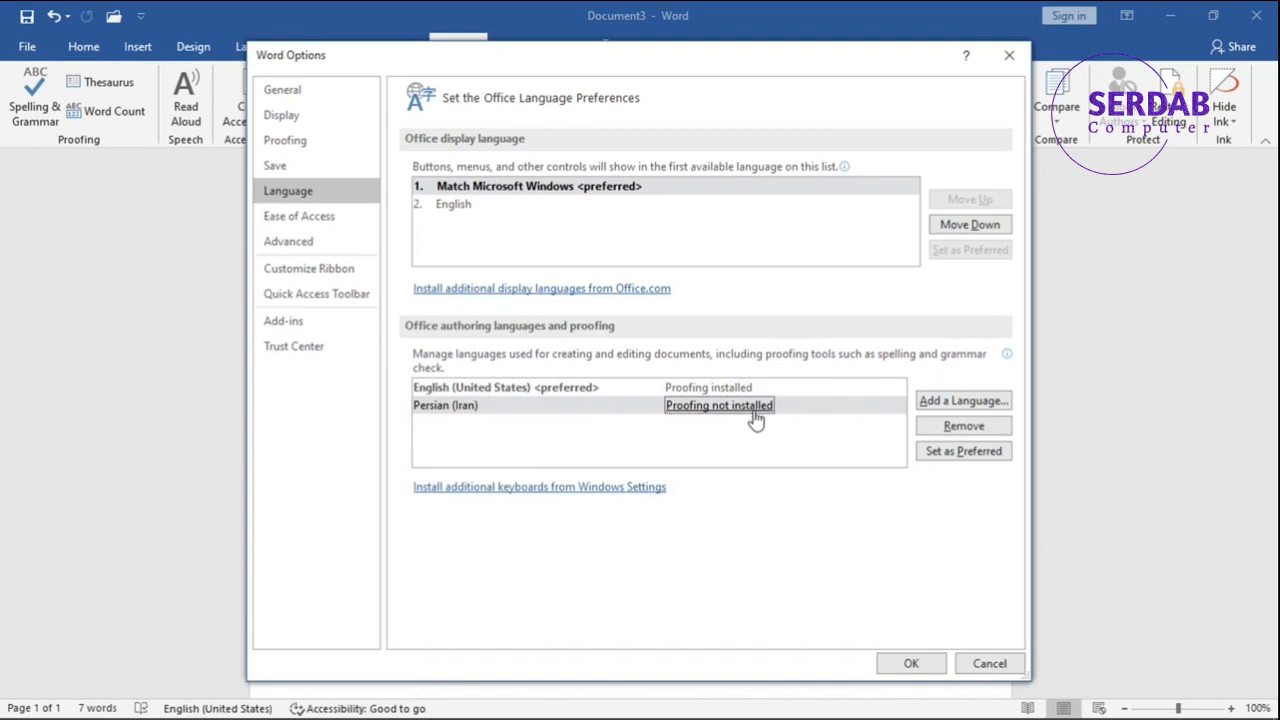
click(1006, 56)
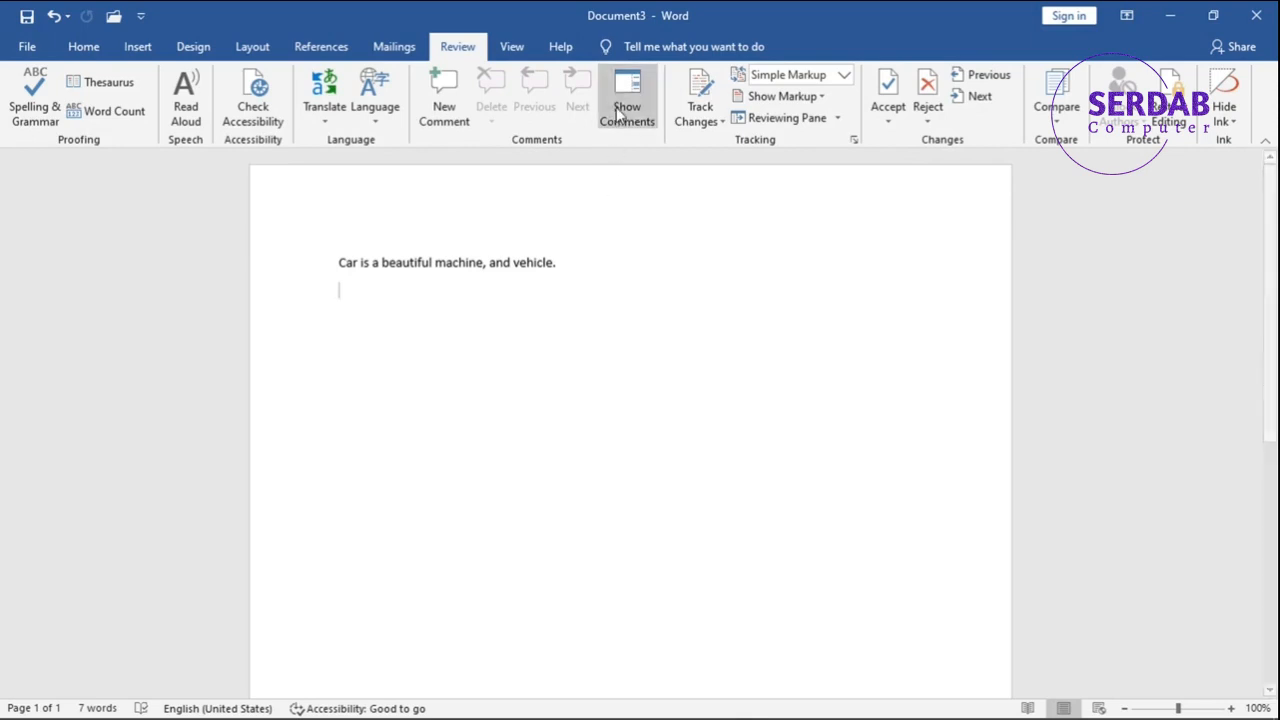
Open the Track Changes menu, then view the Protect Document options on the File Info page.
click(704, 122)
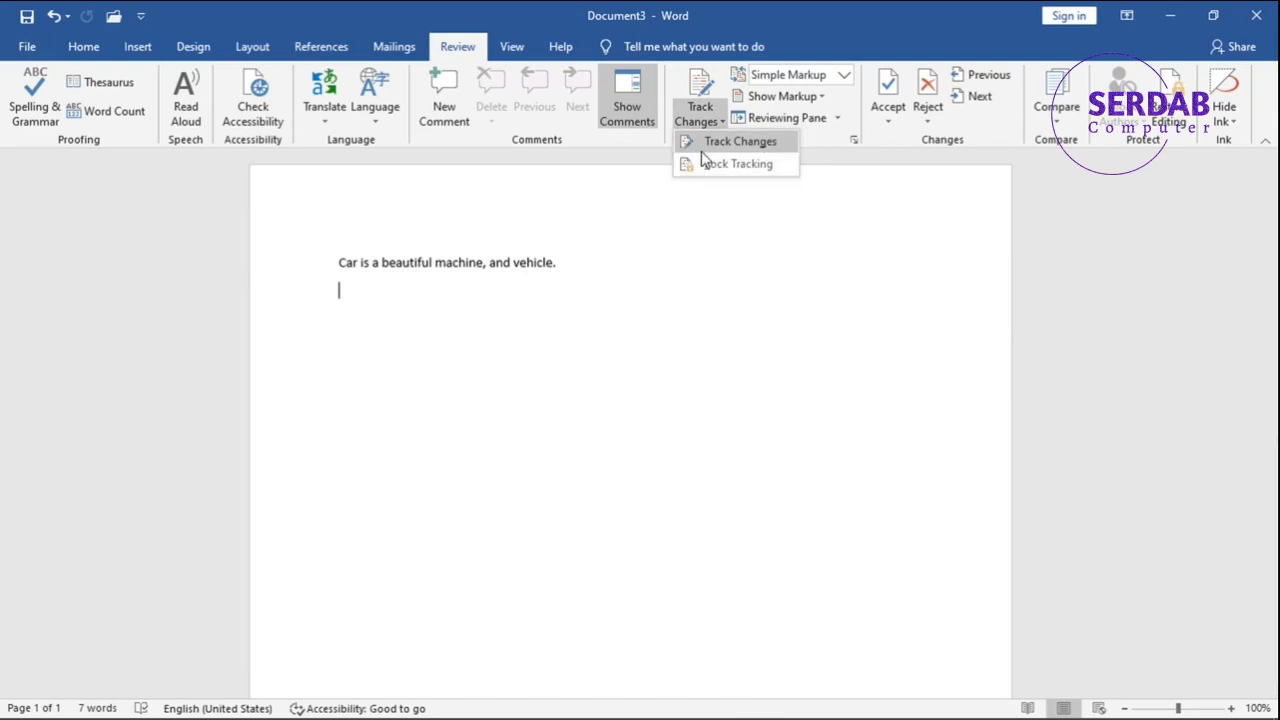
click(712, 142)
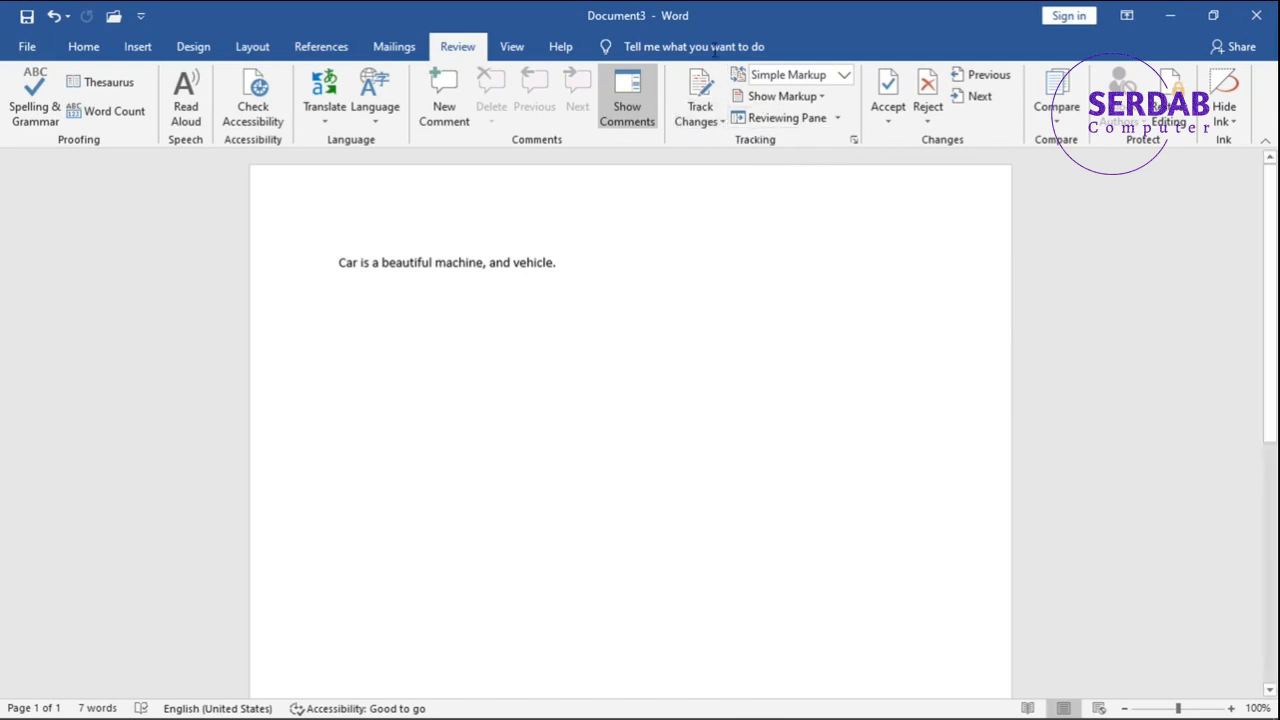
click(27, 46)
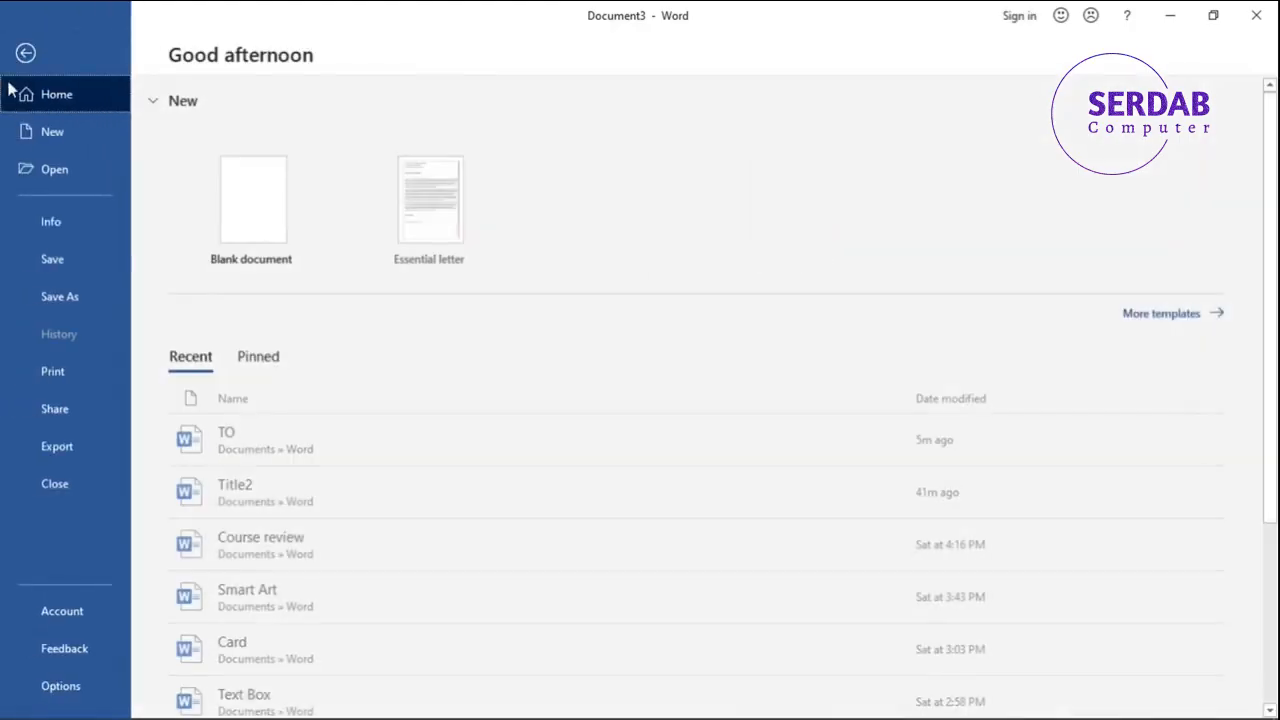
click(60, 220)
click(222, 226)
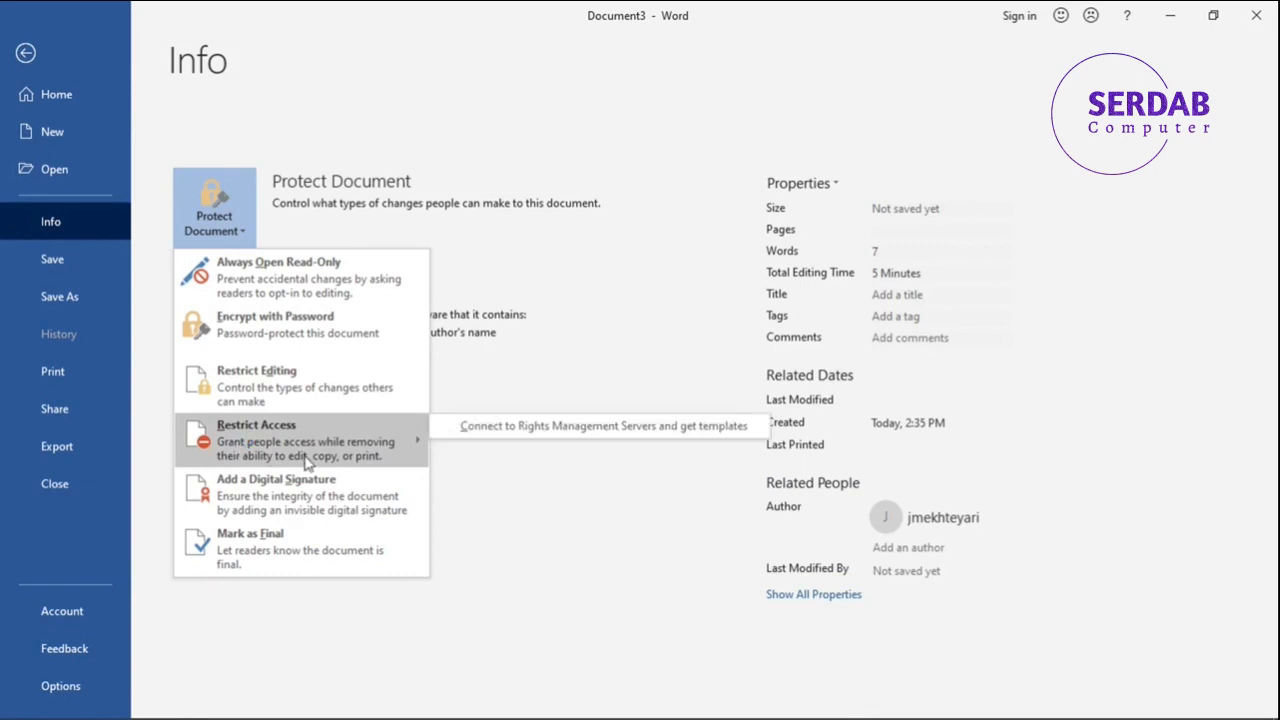
click(26, 53)
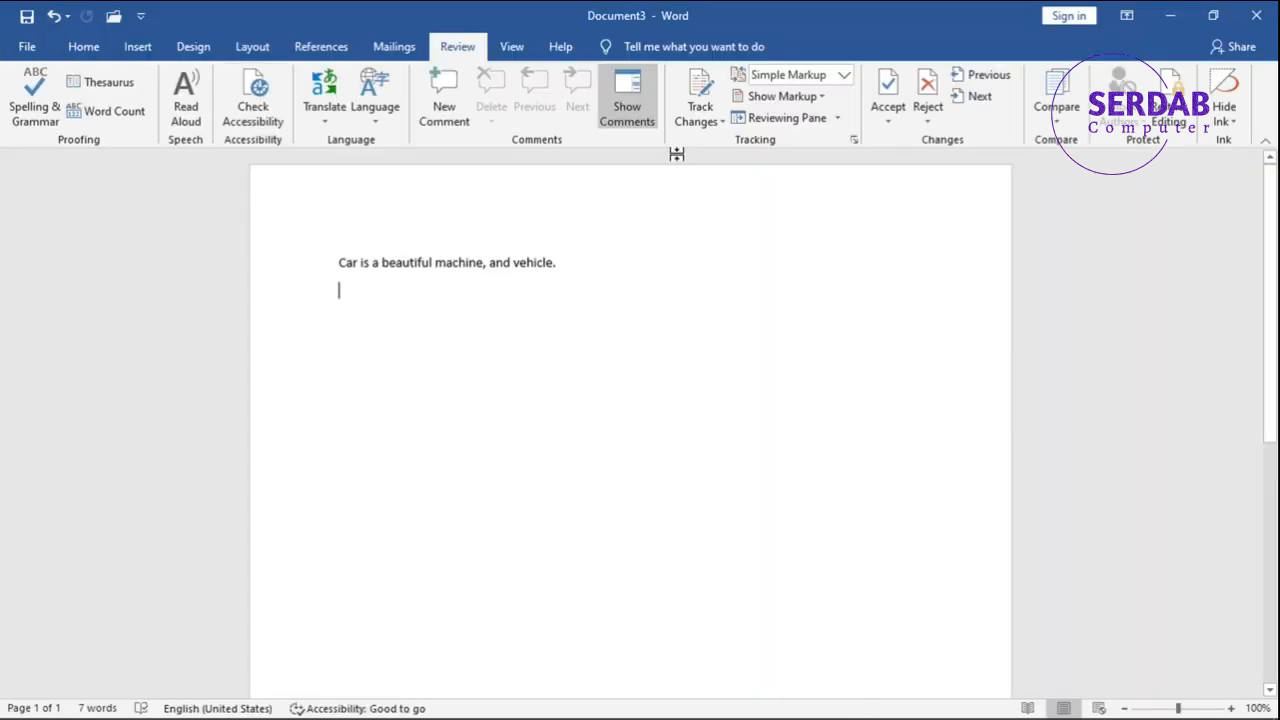
Turn on Track Changes and replace the word "vehicle" with "d".
click(700, 100)
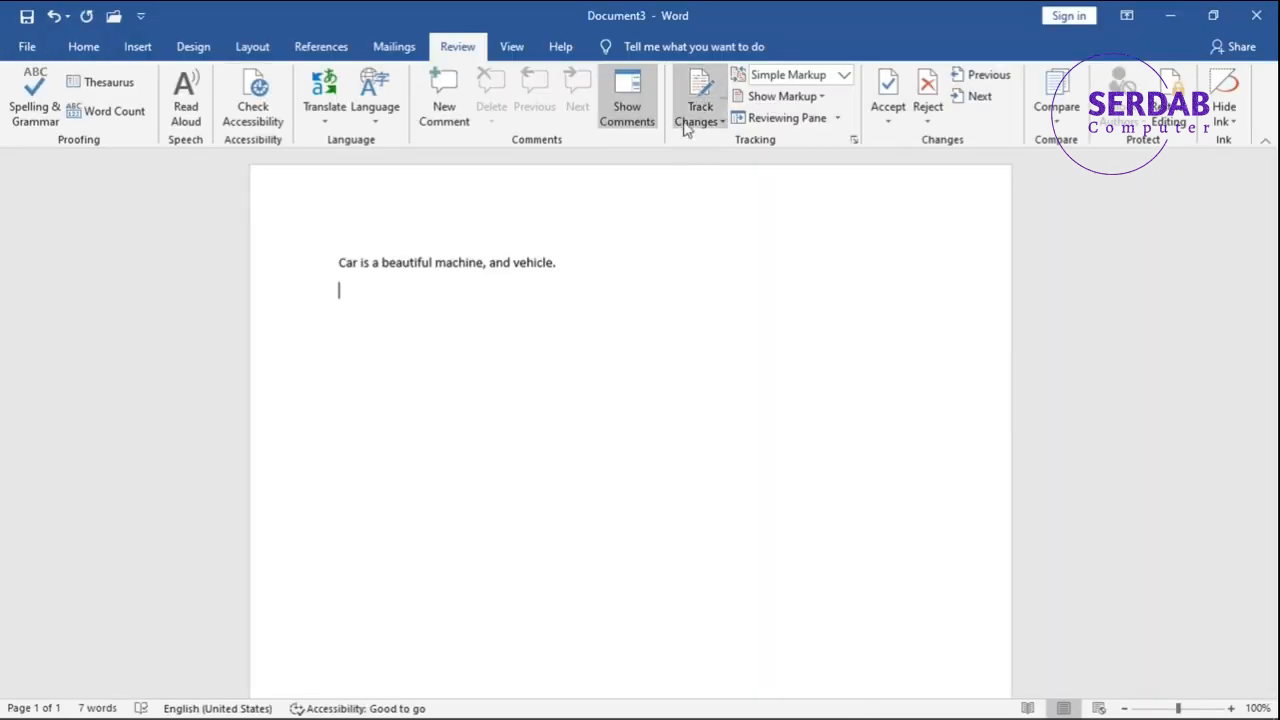
double_click(520, 263)
text(d)
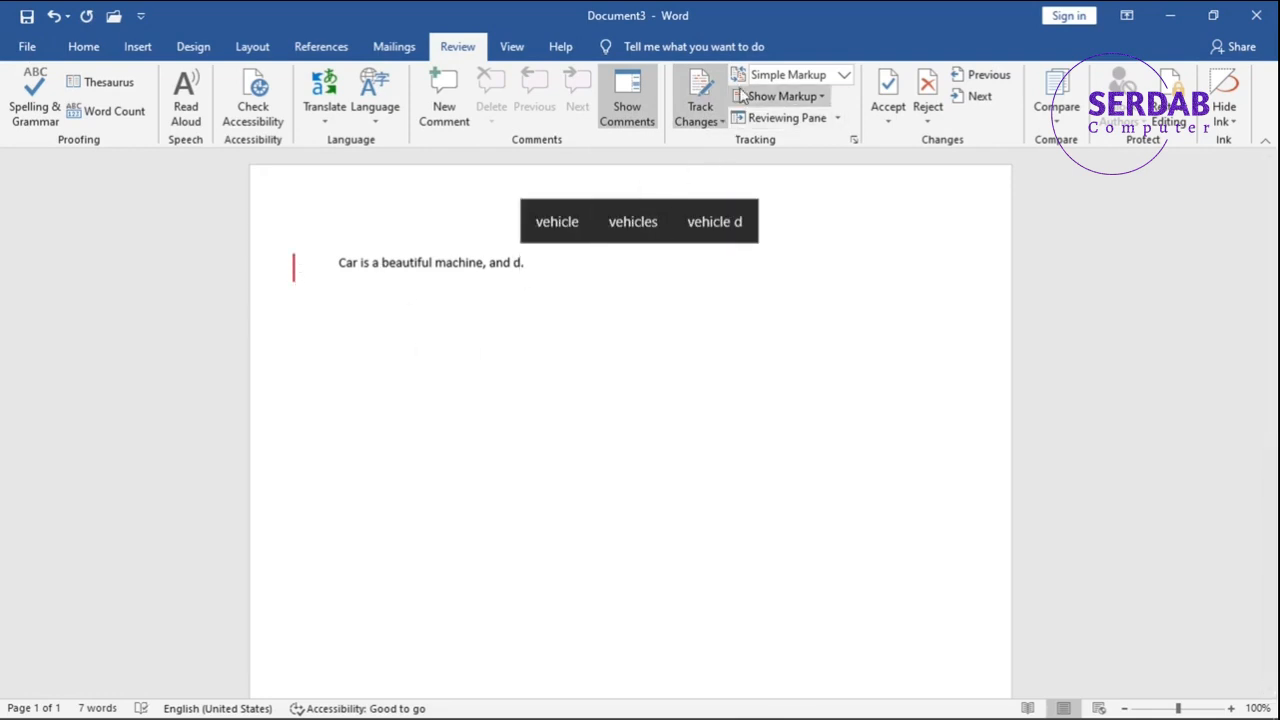
Switch the markup view to Original, then back to Simple Markup.
click(818, 80)
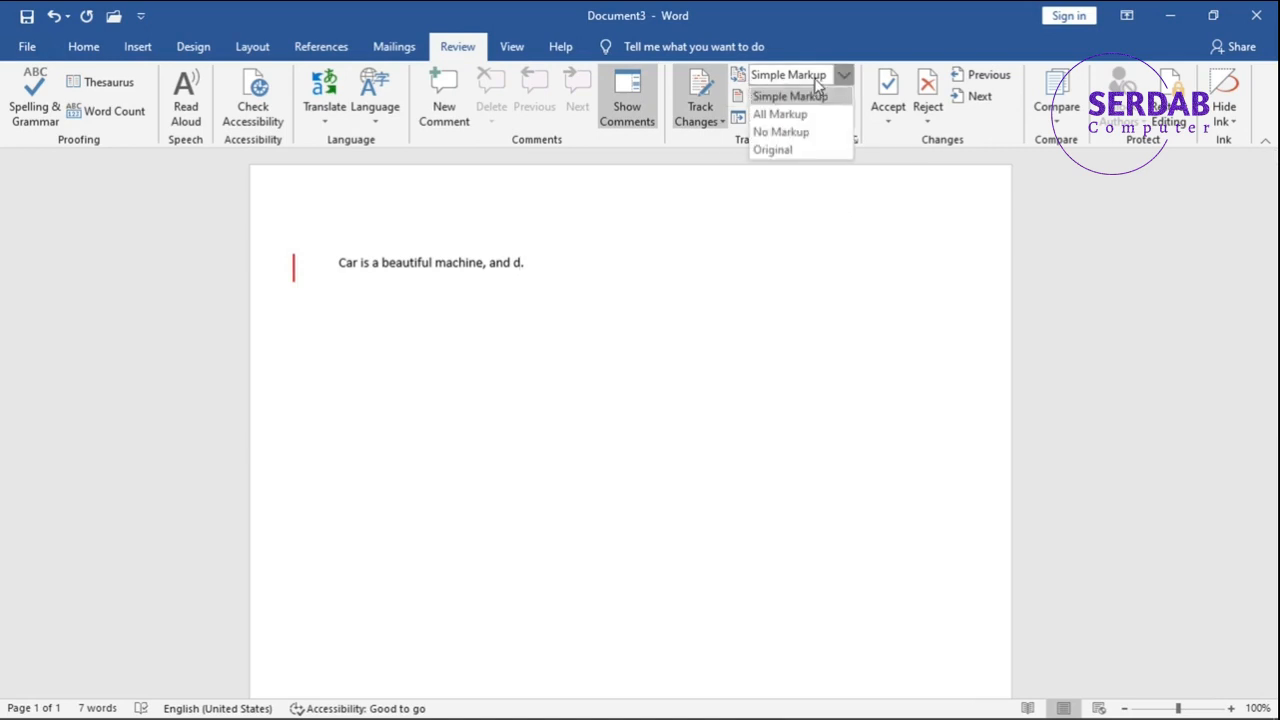
click(790, 148)
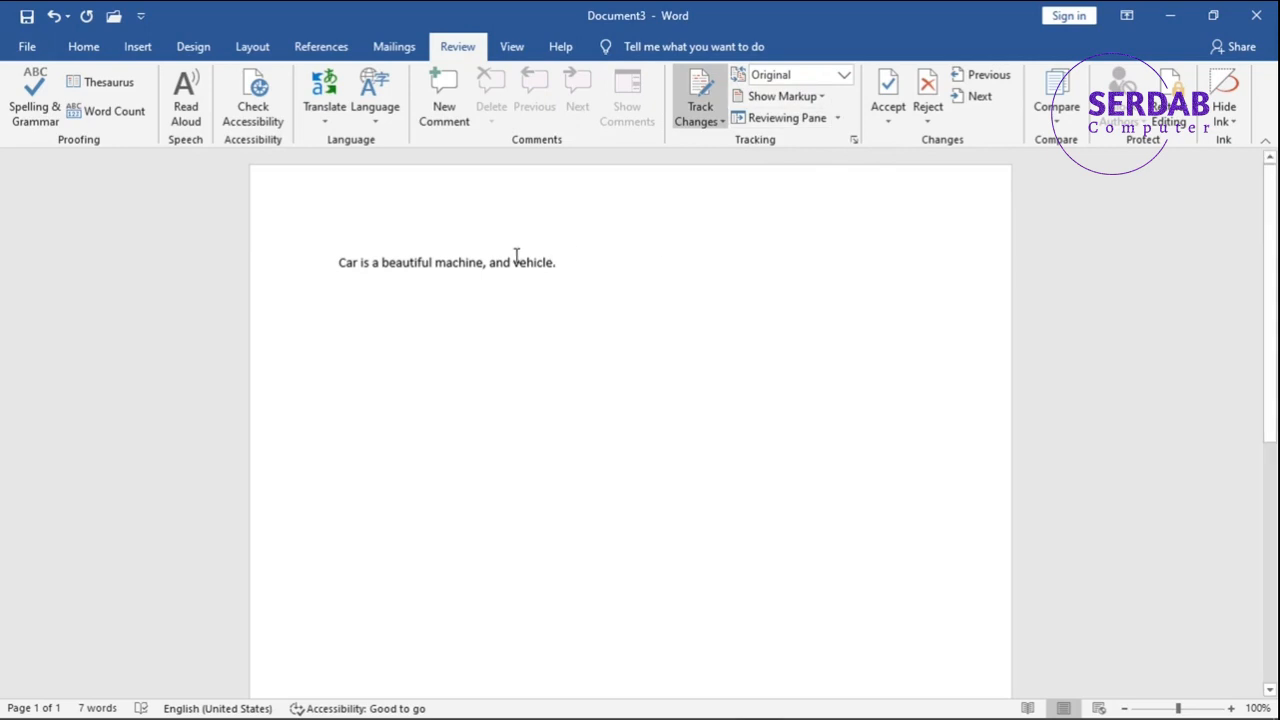
click(780, 75)
click(785, 97)
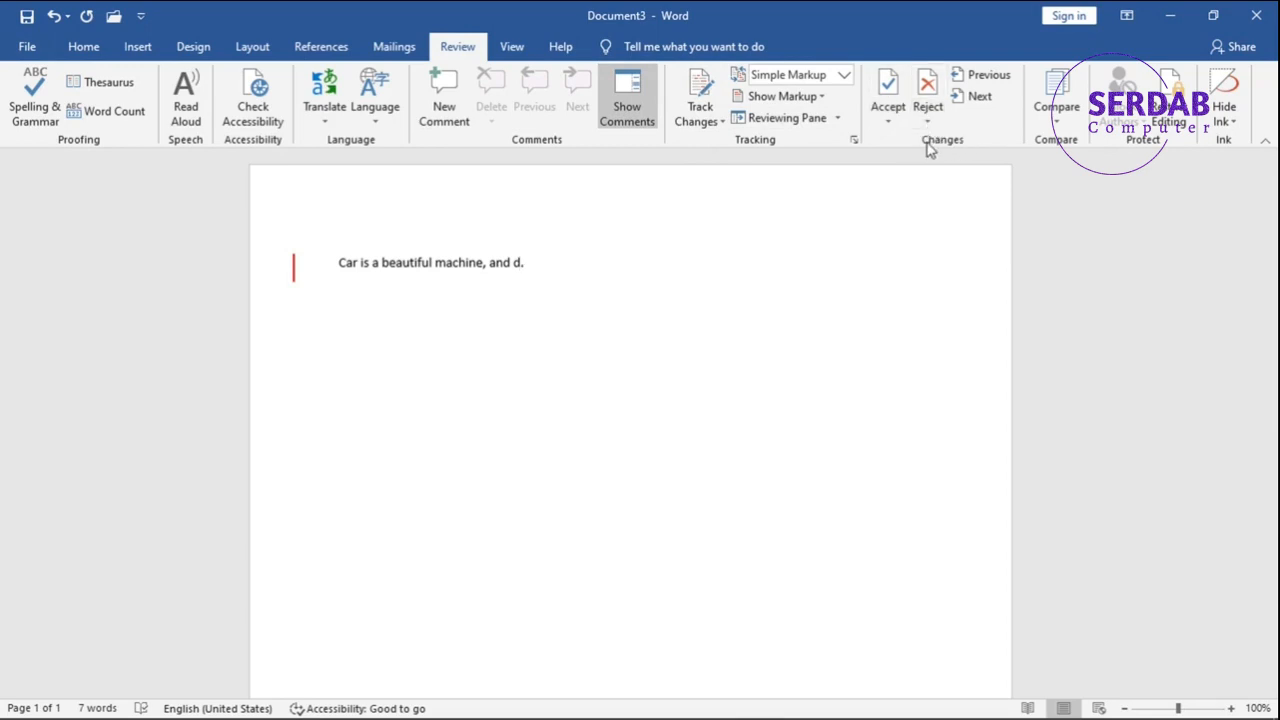
Accept the tracked changes in the document.
click(887, 88)
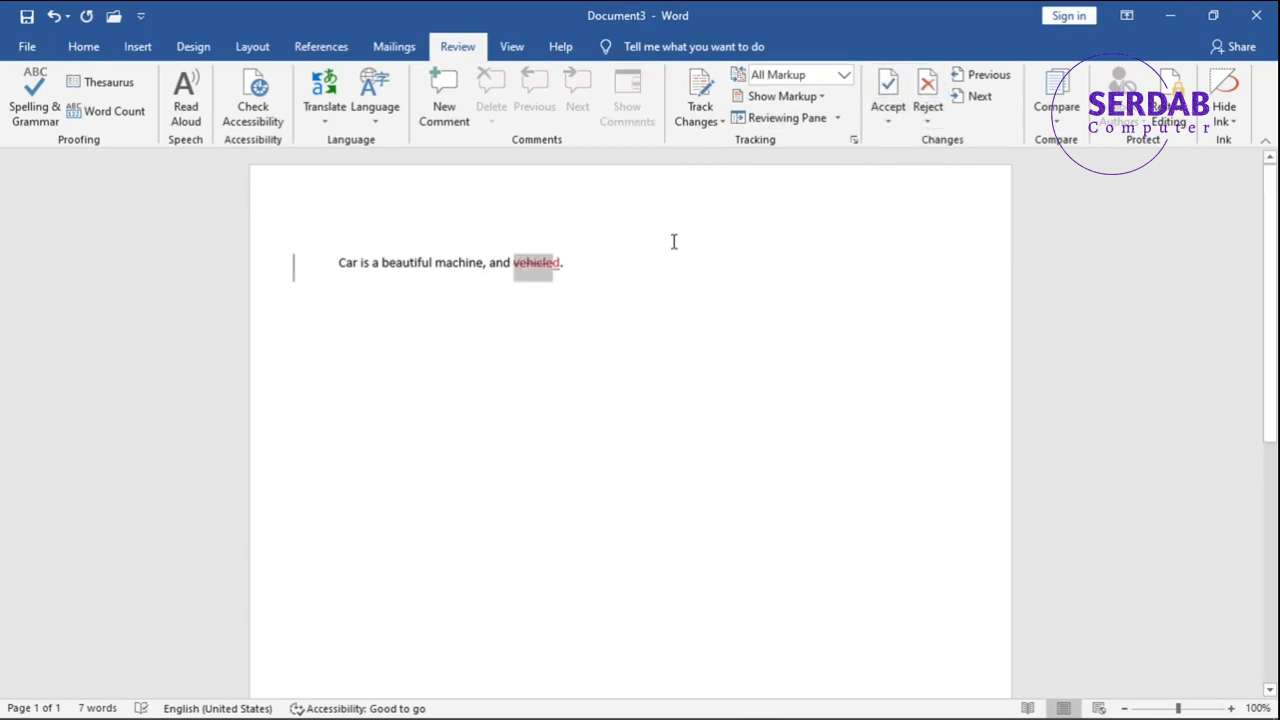
click(885, 92)
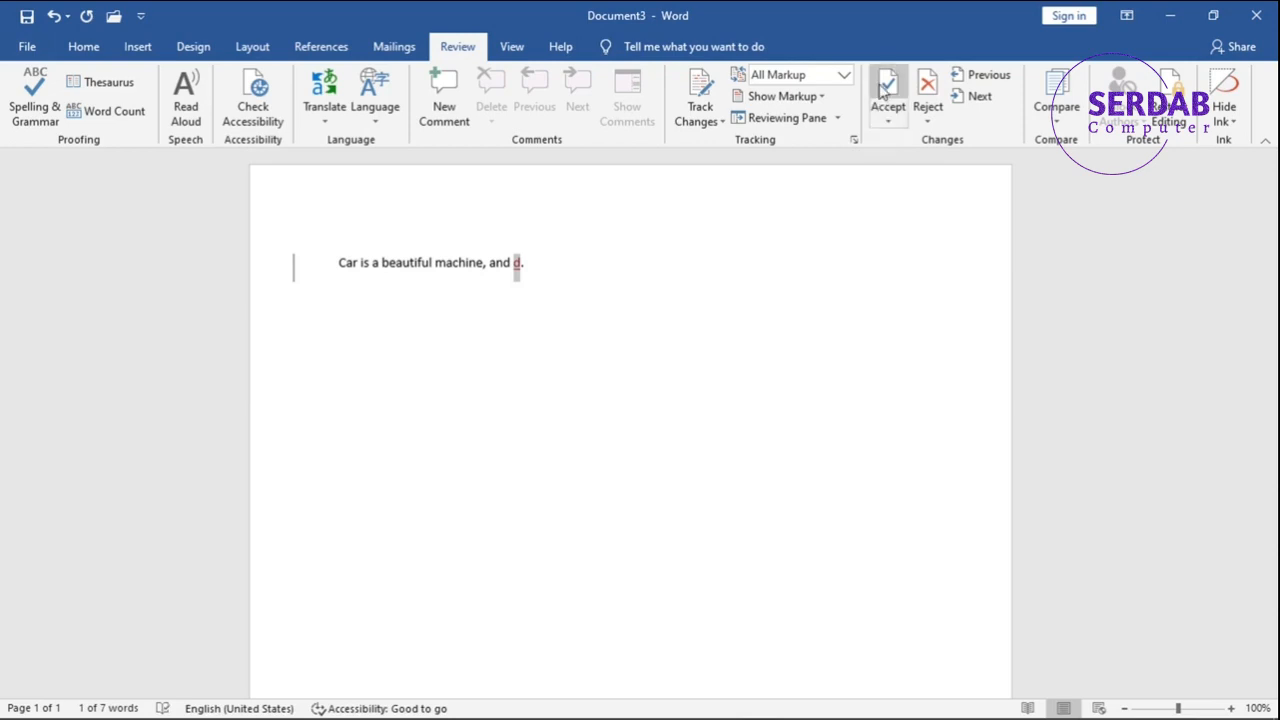
click(886, 90)
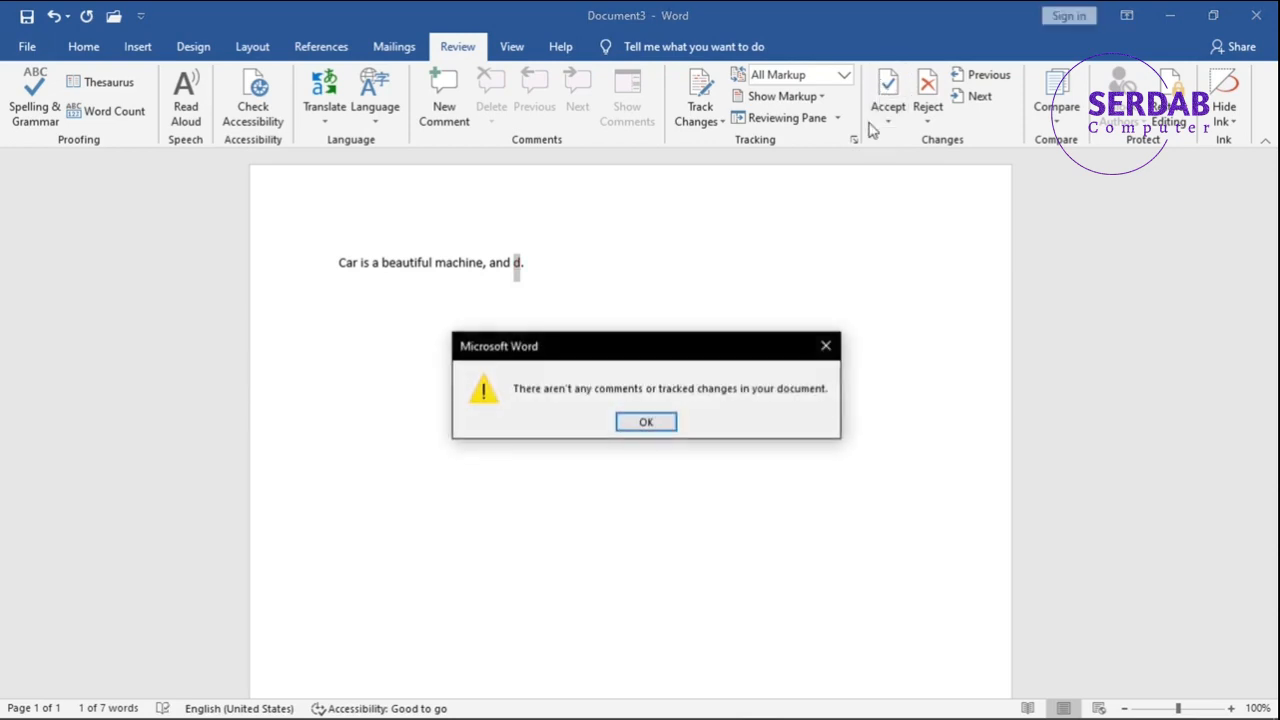
Dismiss the message, then open the Lock Tracking option for Track Changes and cancel it without a password.
click(650, 422)
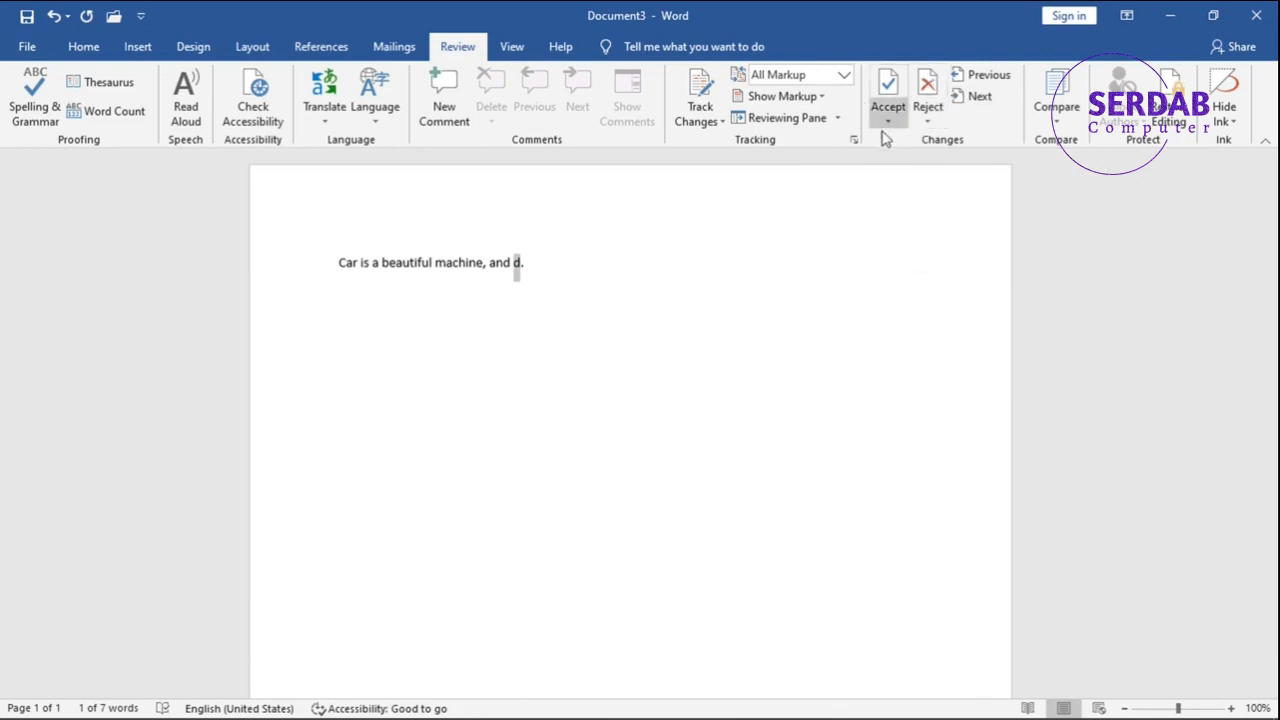
click(720, 121)
click(710, 164)
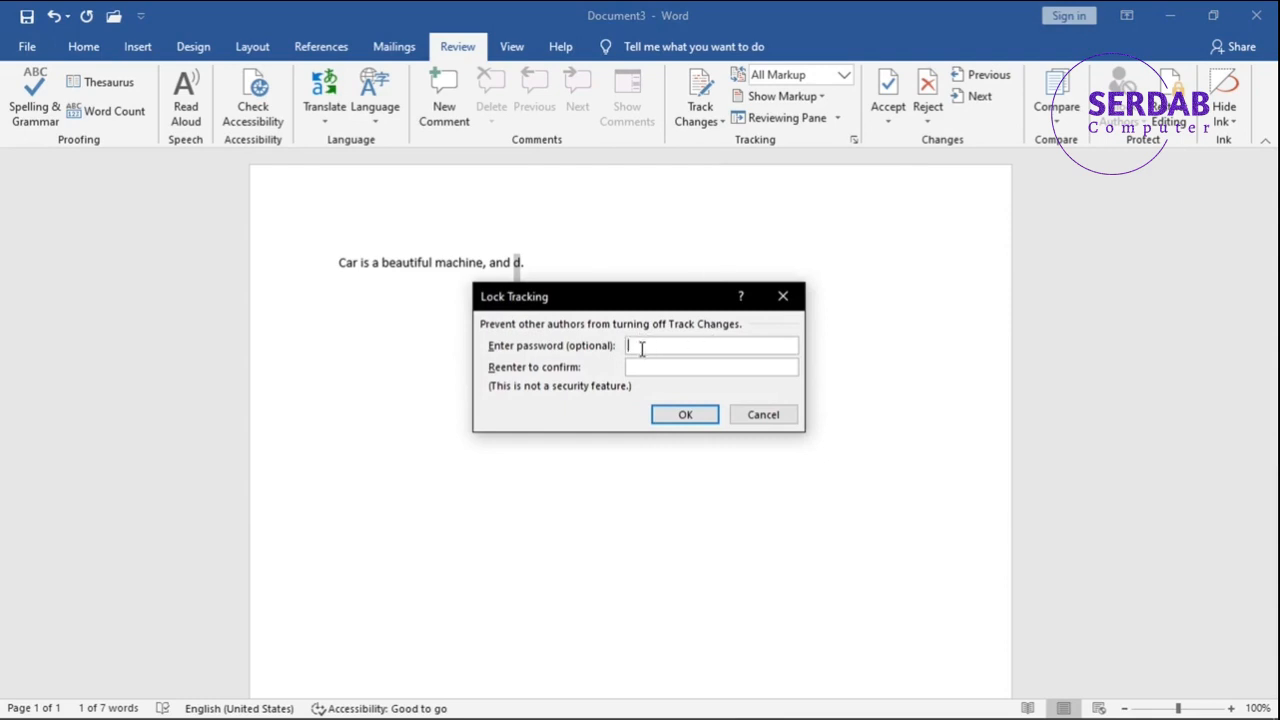
click(757, 421)
Browse the Compare options and the Hide Ink options.
click(1057, 110)
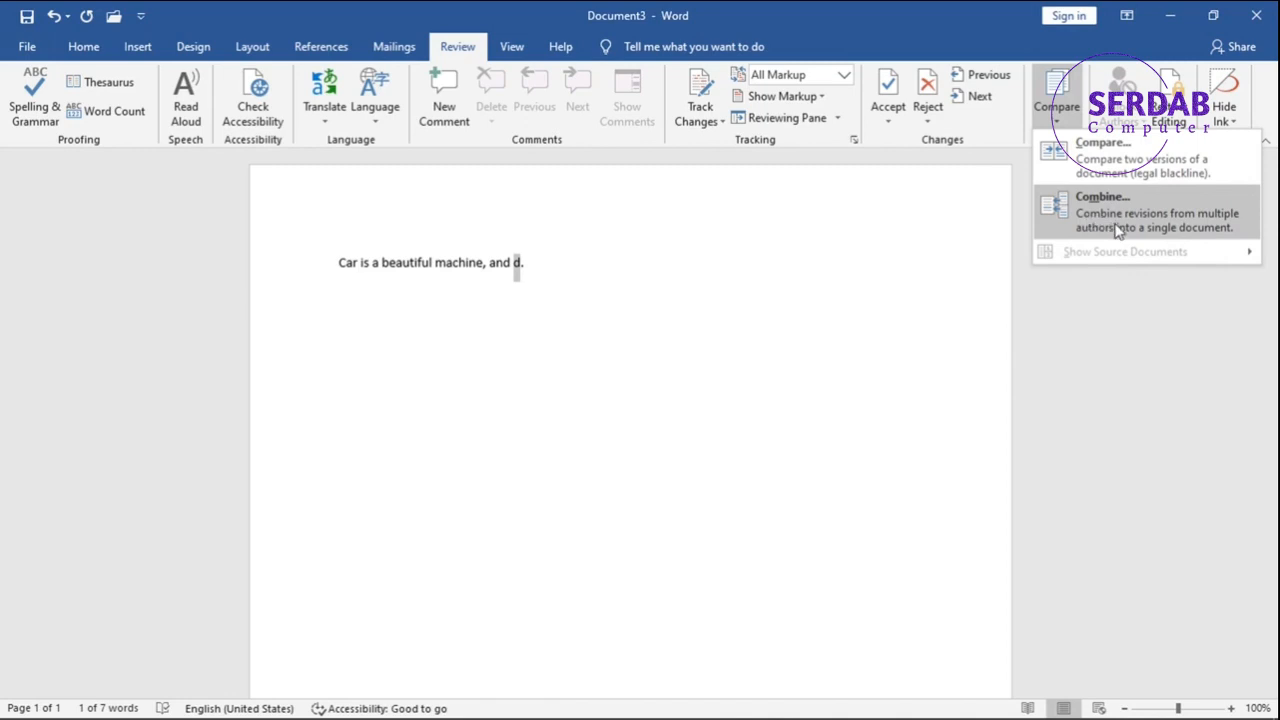
click(1127, 120)
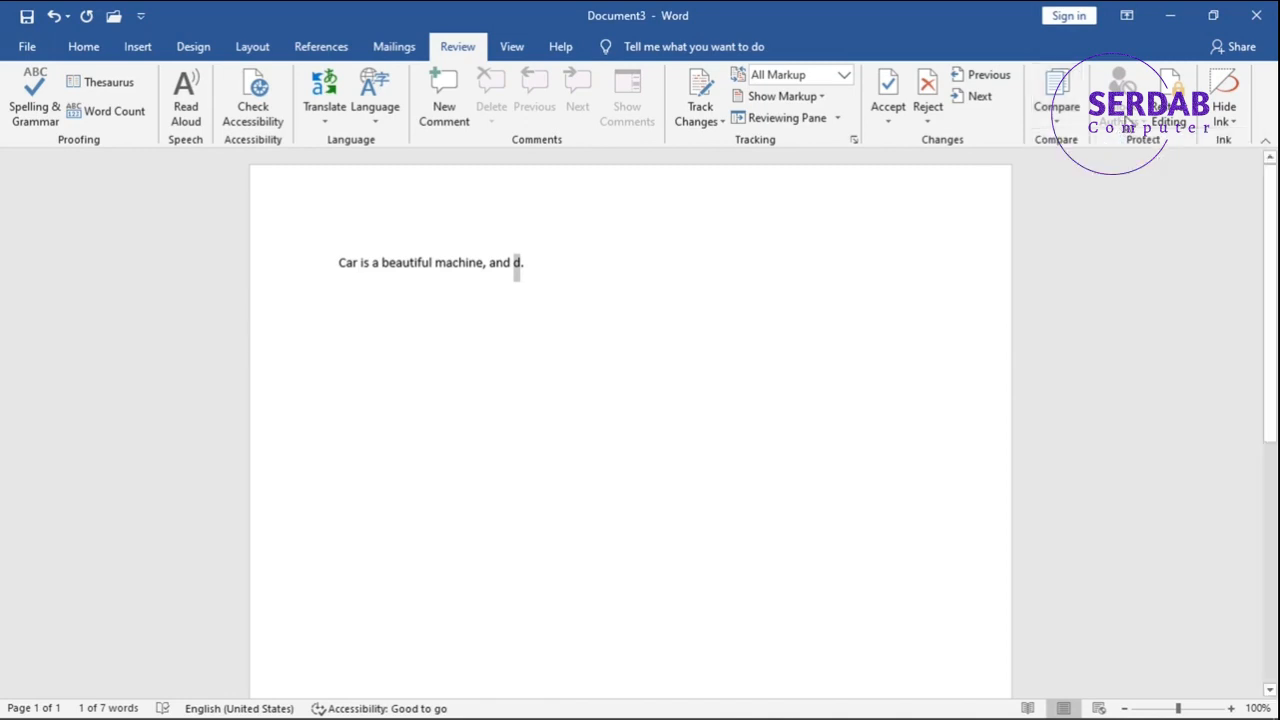
click(1213, 122)
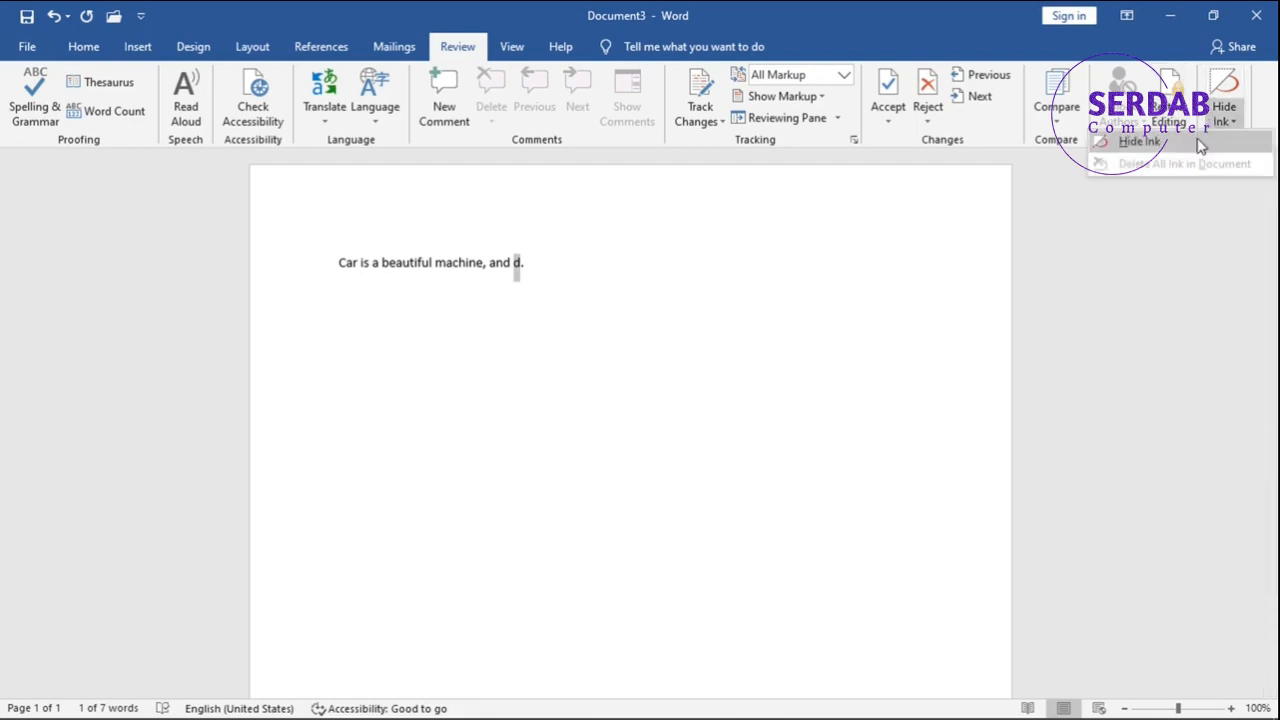
click(1202, 144)
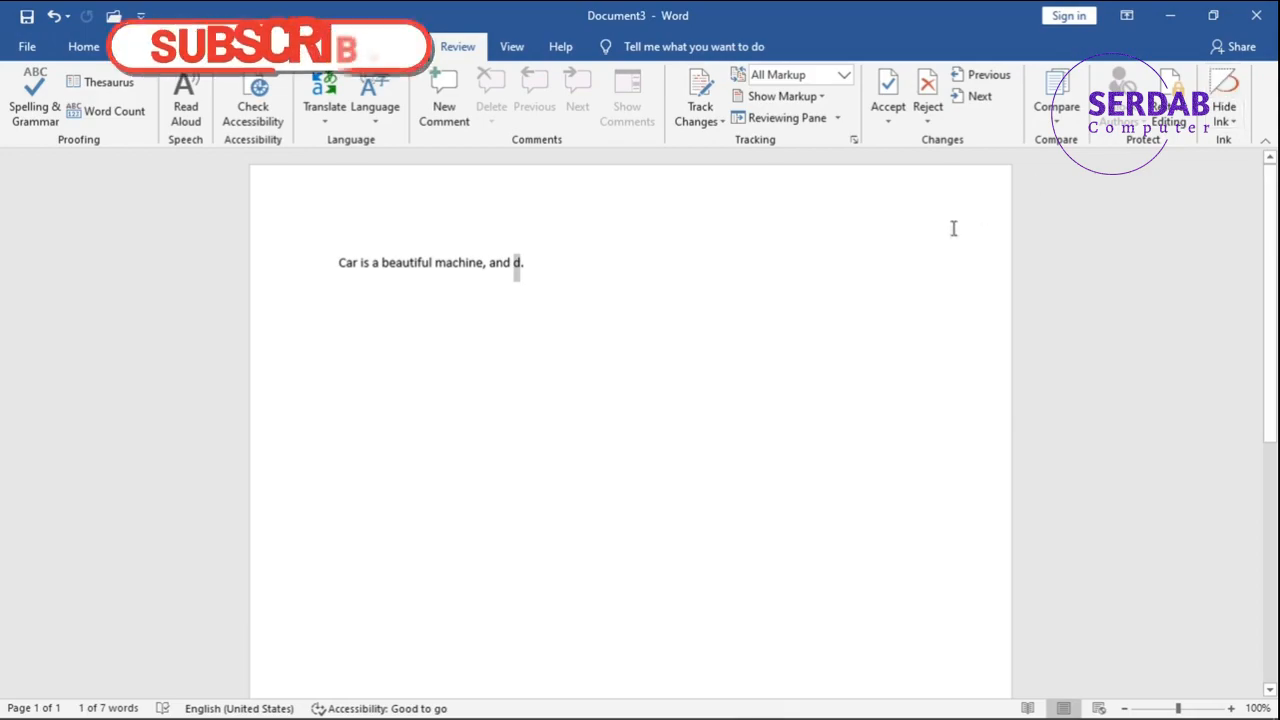